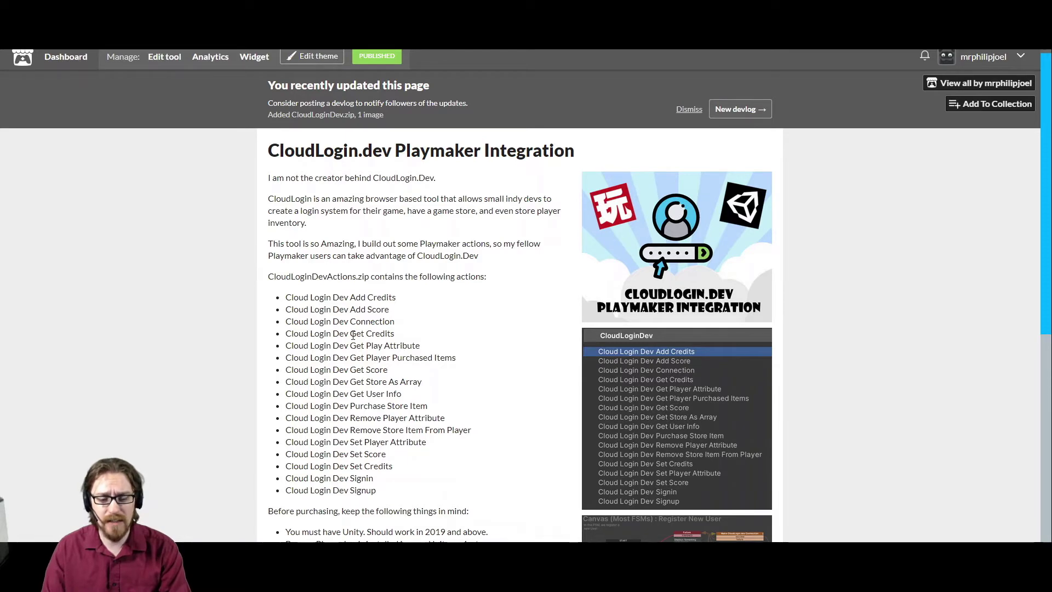
Scroll down the CloudLogin.dev Playmaker Integration itch.io page to reach the cloudlogin.dev link.
{"action": "scroll", "coordinate": [361, 337], "scroll_direction": "down", "scroll_amount": 5}
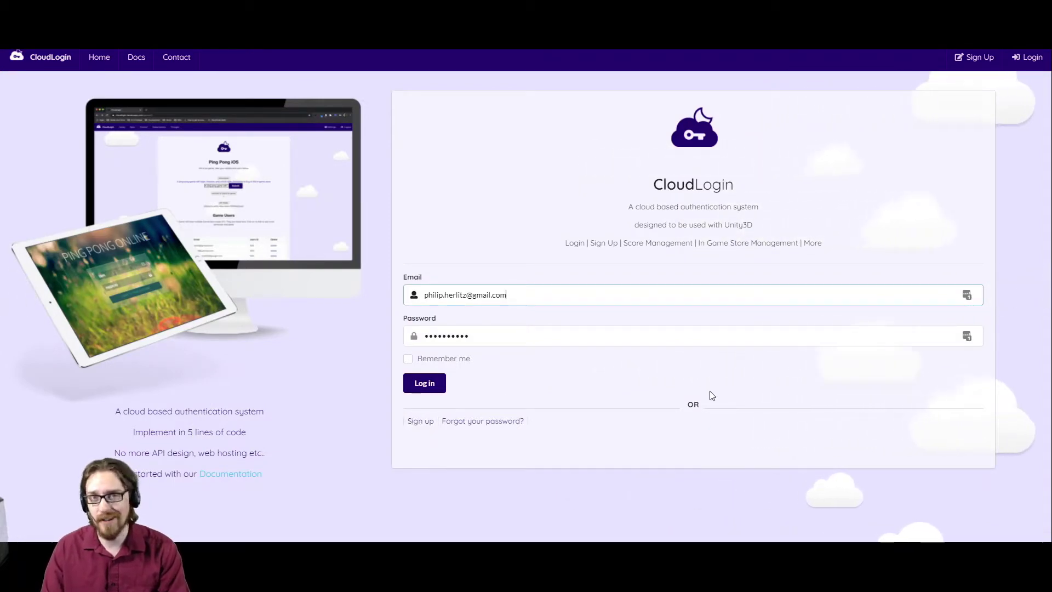
Sign in and add game 'Demo Game' described as 'Game for tutorial', then select its Game ID 11.
{"action": "left_click", "coordinate": [427, 382]}
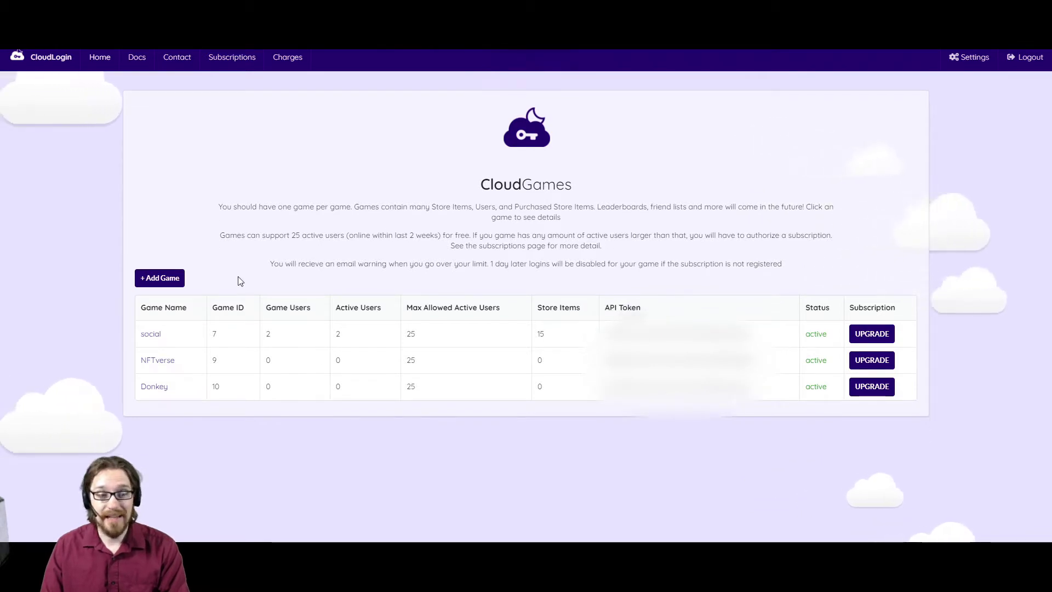
{"action": "left_click", "coordinate": [160, 277]}
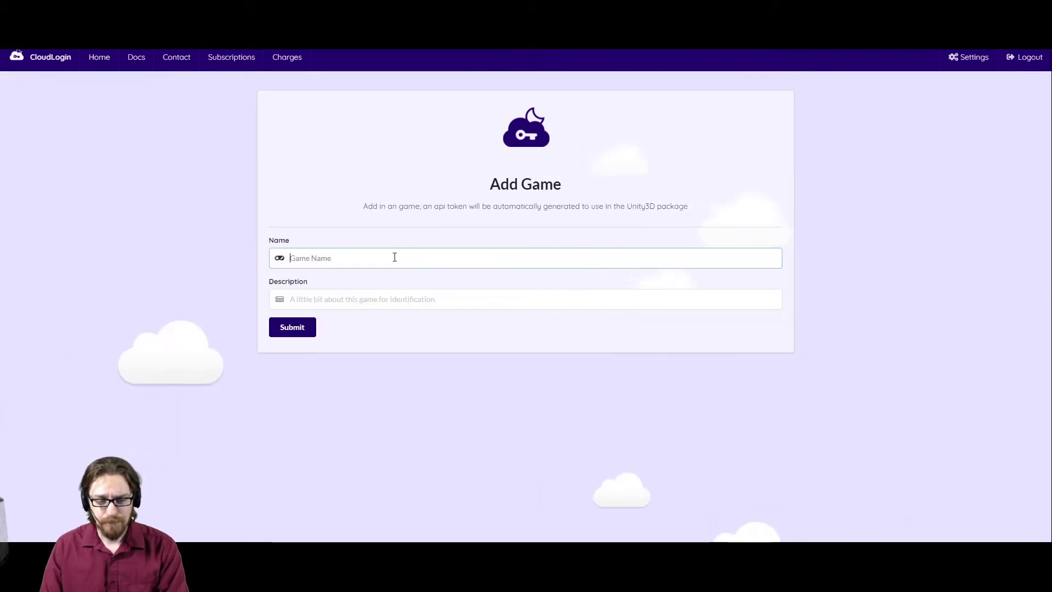
{"action": "type", "text": "Demo"}
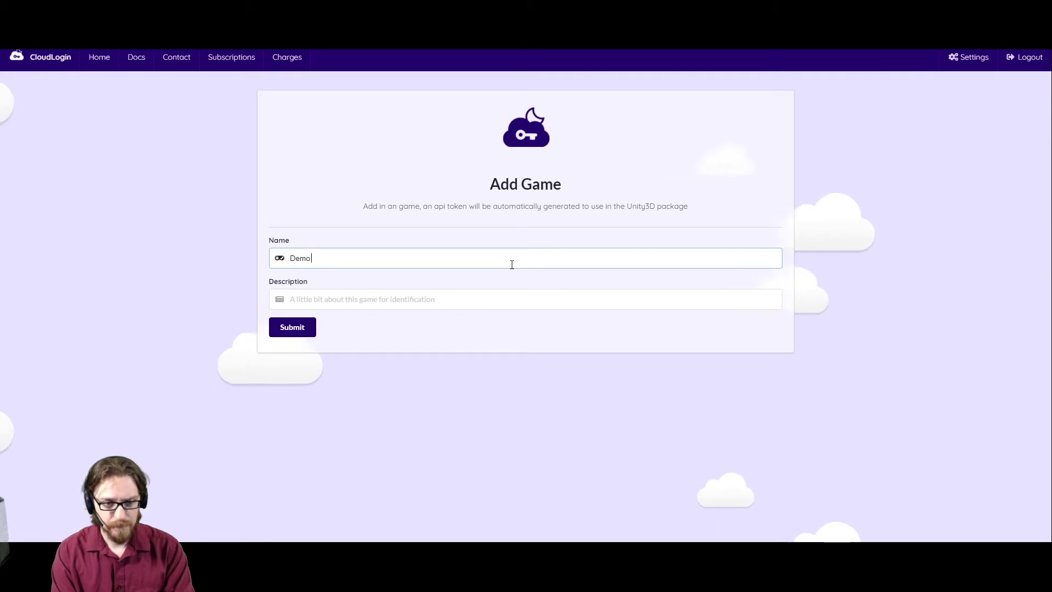
{"action": "type", "text": " Game"}
{"action": "left_click", "coordinate": [572, 291]}
{"action": "type", "text": "G"}
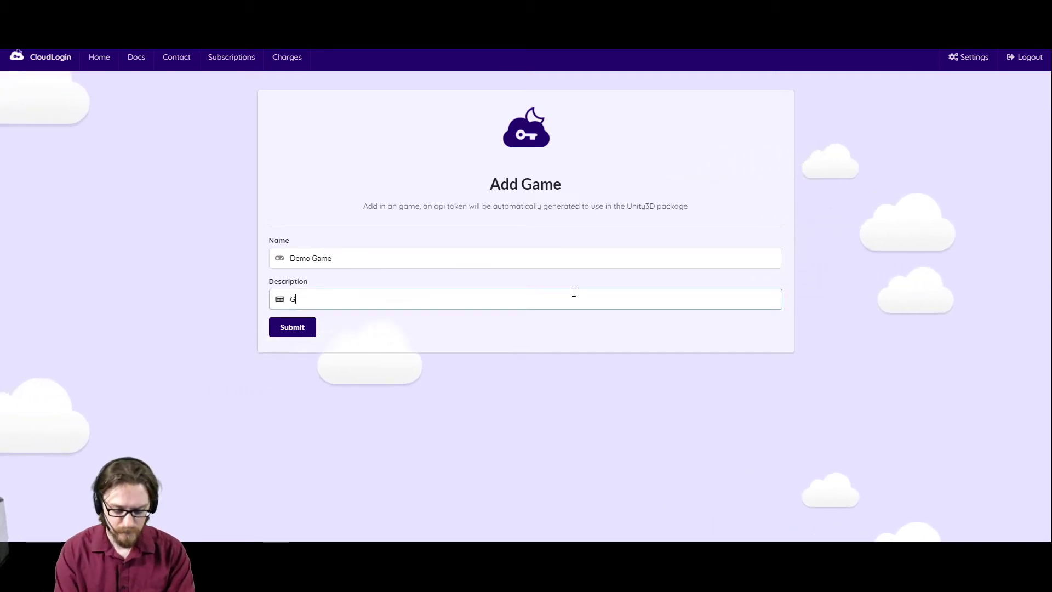
{"action": "type", "text": "ame for tutorial"}
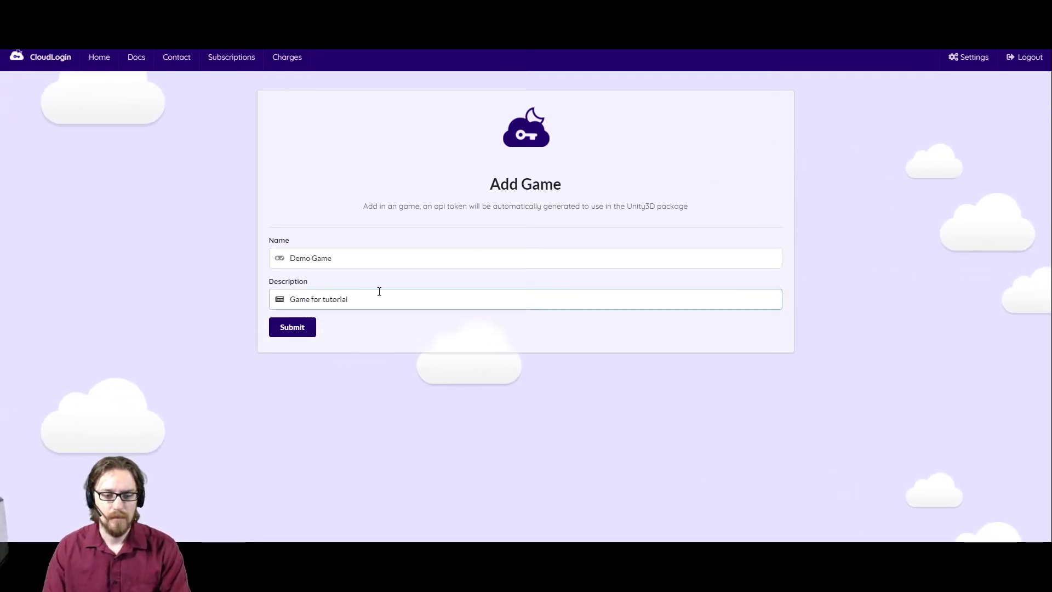
{"action": "left_click", "coordinate": [291, 327]}
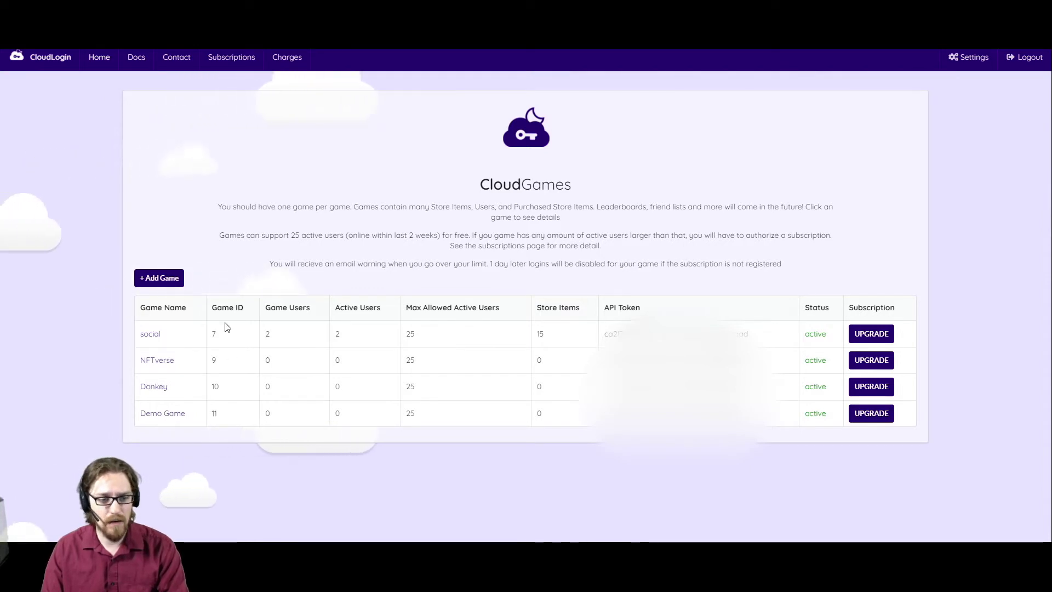
{"action": "double_click", "coordinate": [214, 413]}
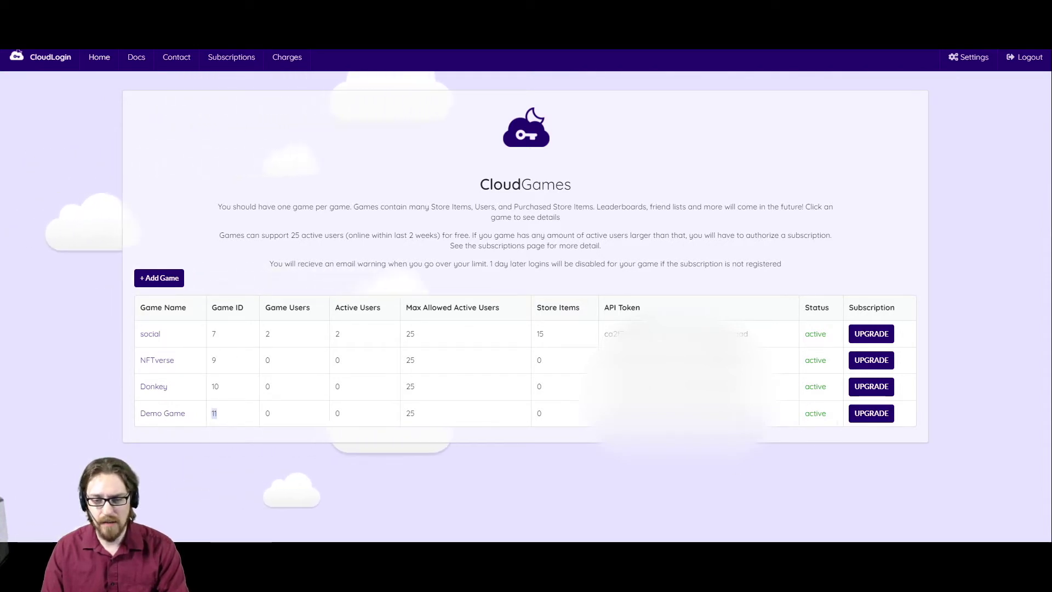
{"action": "left_click", "coordinate": [338, 277]}
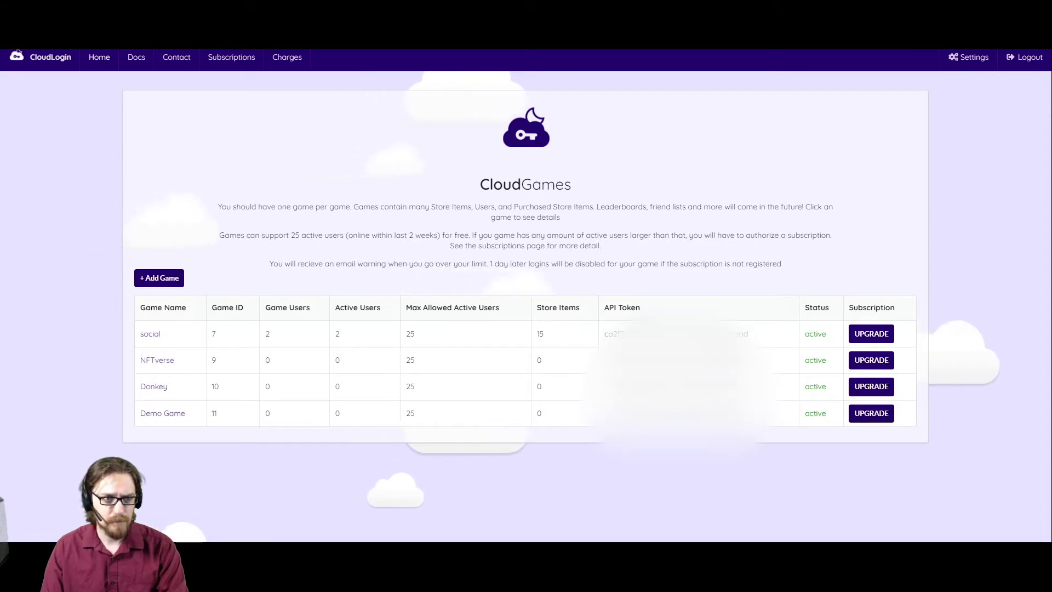
Open the CloudLogin docs, go to '1) Importing Package' and follow its cloud-login GitHub link.
{"action": "left_click", "coordinate": [135, 59]}
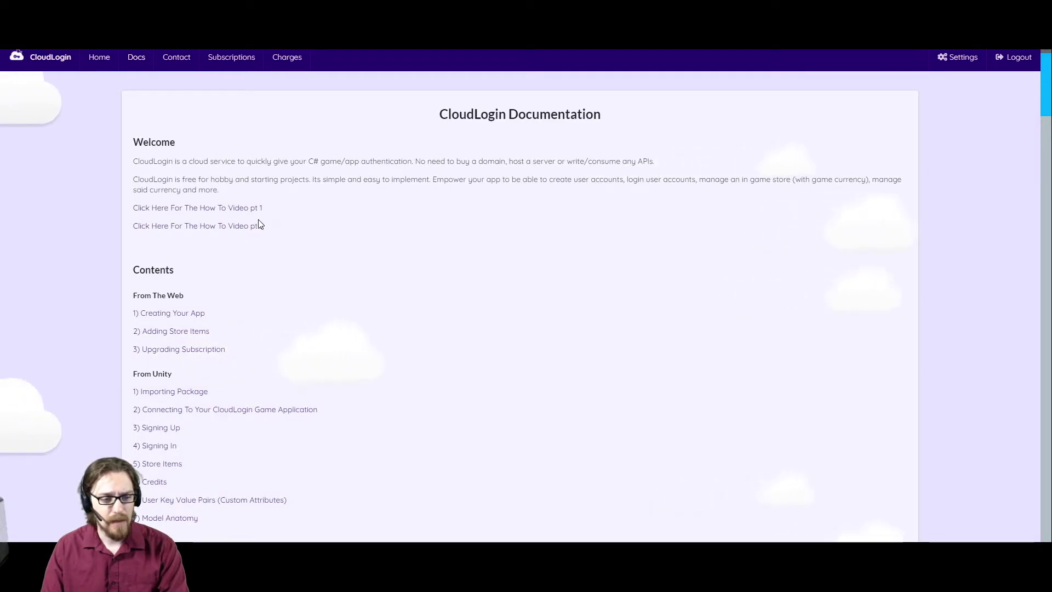
{"action": "scroll", "coordinate": [260, 225], "scroll_direction": "down", "scroll_amount": 1}
{"action": "scroll", "coordinate": [260, 224], "scroll_direction": "down", "scroll_amount": 3}
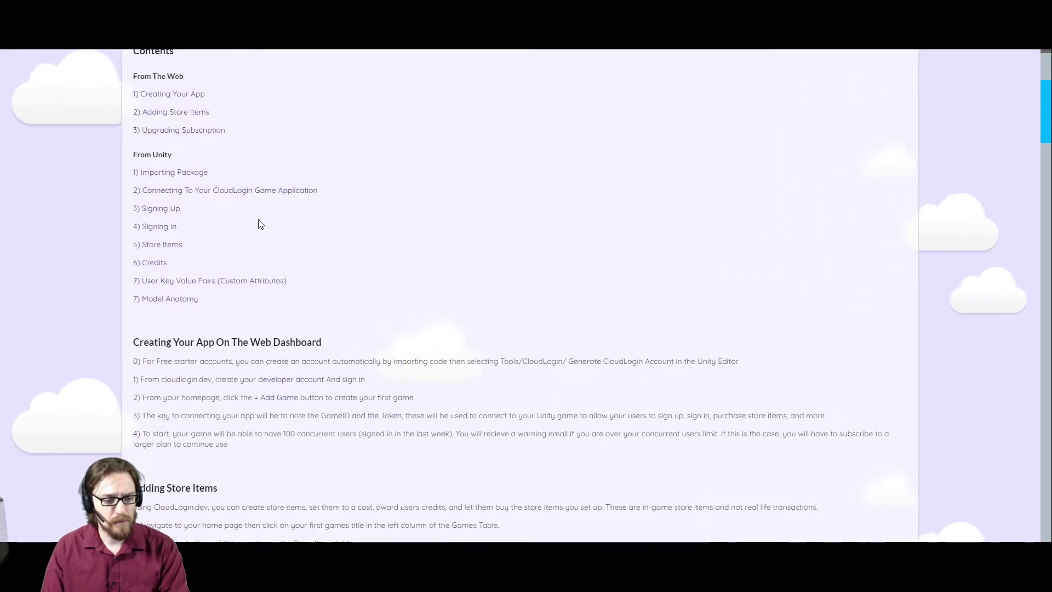
{"action": "scroll", "coordinate": [261, 224], "scroll_direction": "down", "scroll_amount": 3}
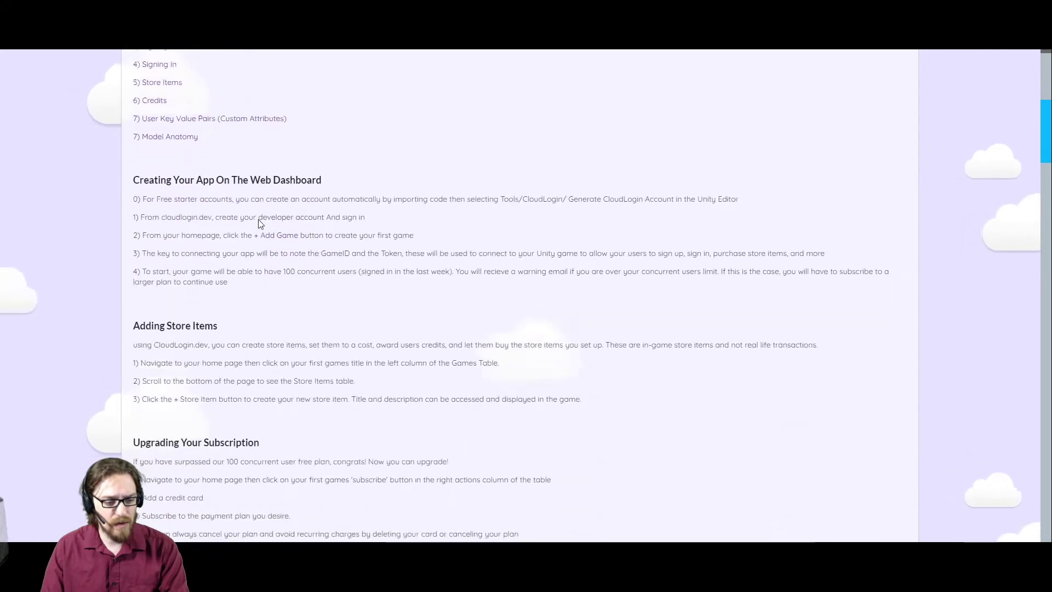
{"action": "scroll", "coordinate": [258, 220], "scroll_direction": "up", "scroll_amount": 5}
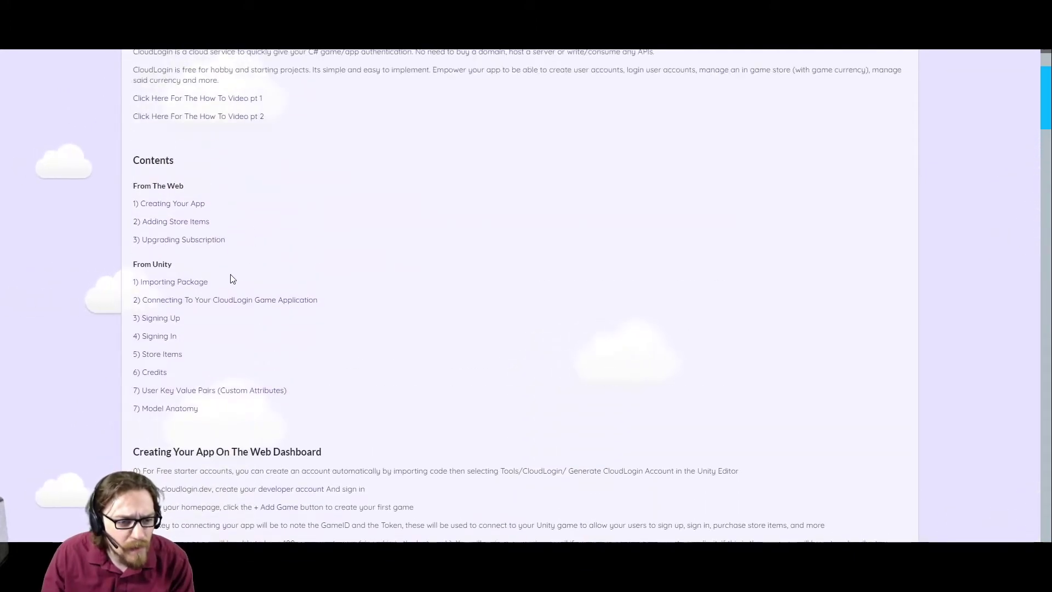
{"action": "left_click", "coordinate": [193, 282]}
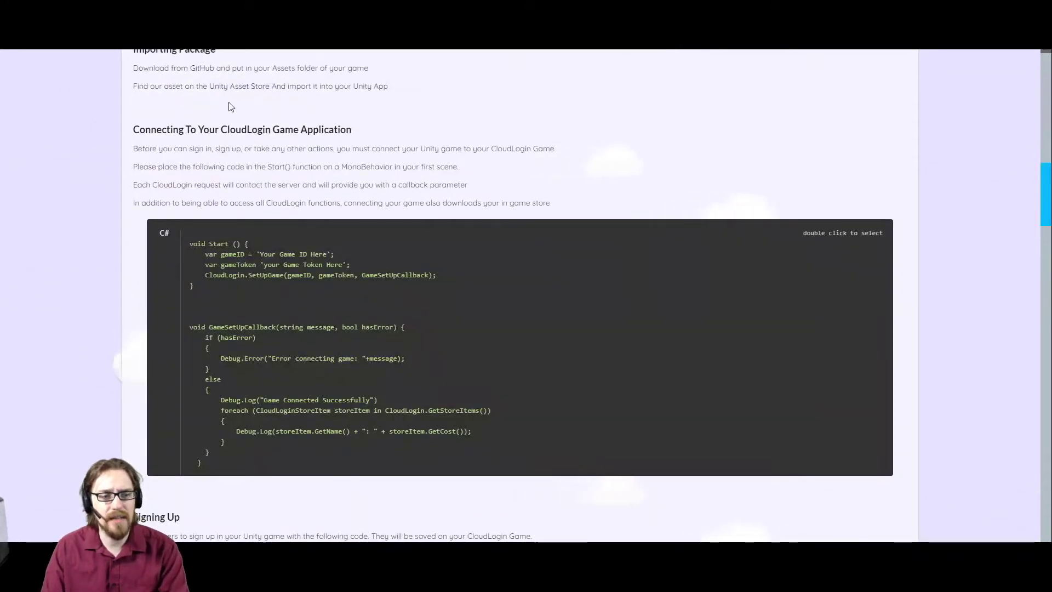
{"action": "left_click", "coordinate": [203, 69]}
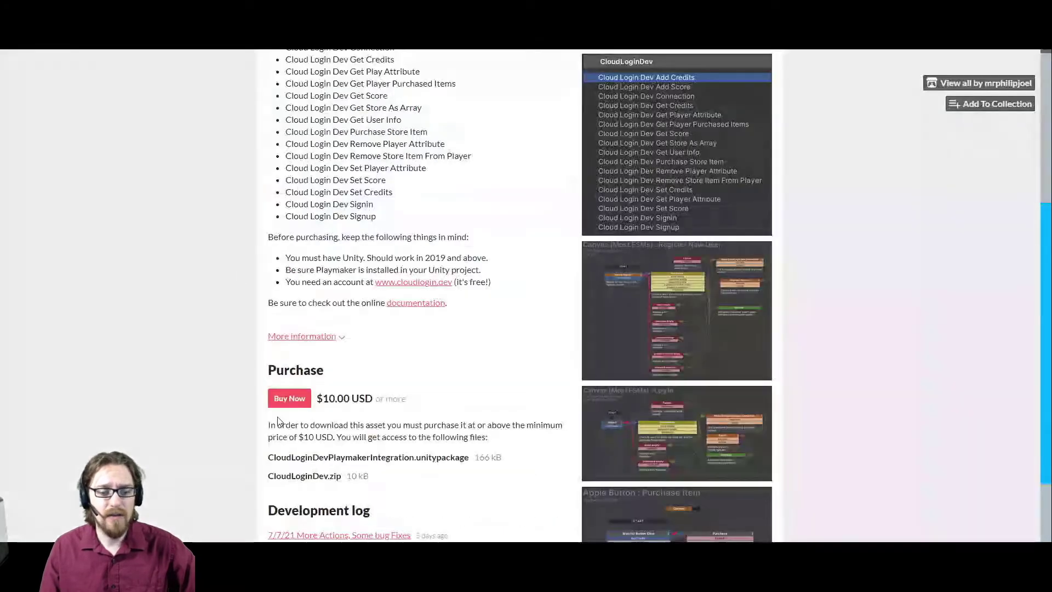
Find CloudLoginDevPlaymakerIntegration.unitypackage in the itch.io purchase section, comparing it with the GitHub tab.
{"action": "scroll", "coordinate": [393, 392], "scroll_direction": "down", "scroll_amount": 2}
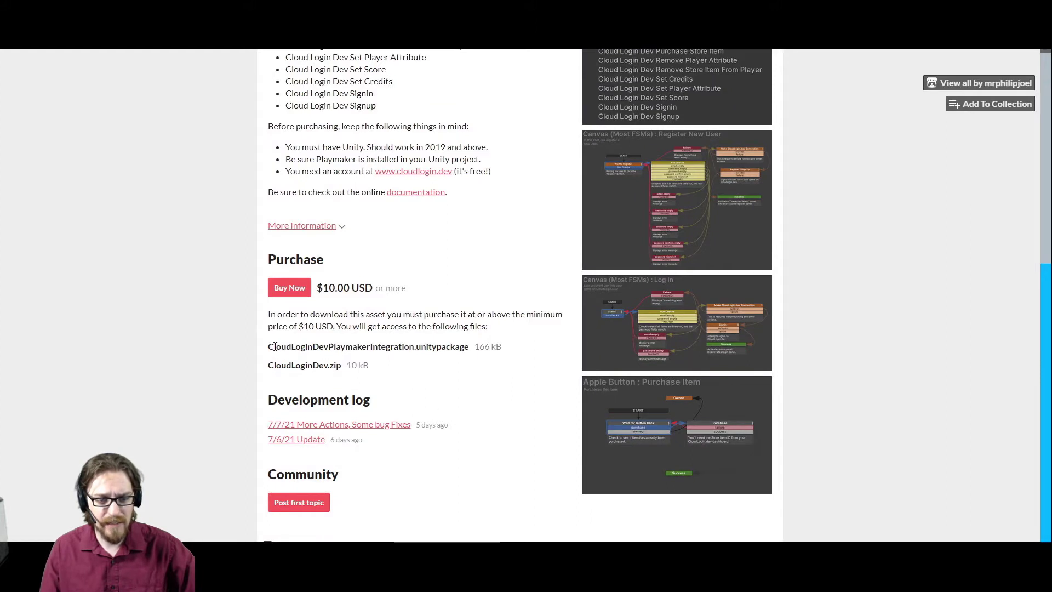
{"action": "left_click_drag", "start_coordinate": [268, 346], "coordinate": [471, 347]}
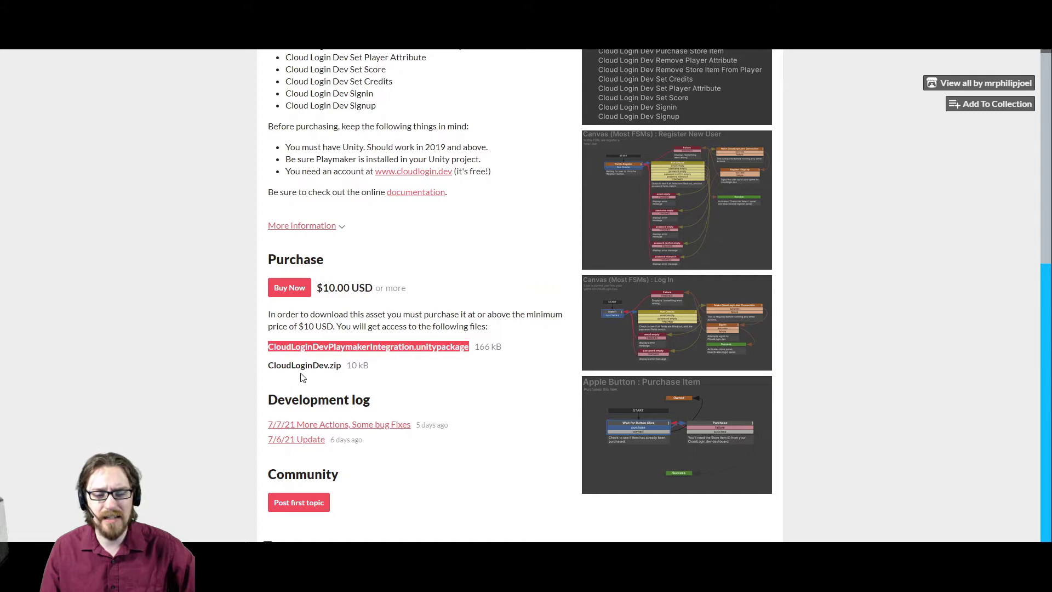
{"action": "key", "text": "ctrl+Tab"}
{"action": "key", "text": "ctrl+shift+Tab"}
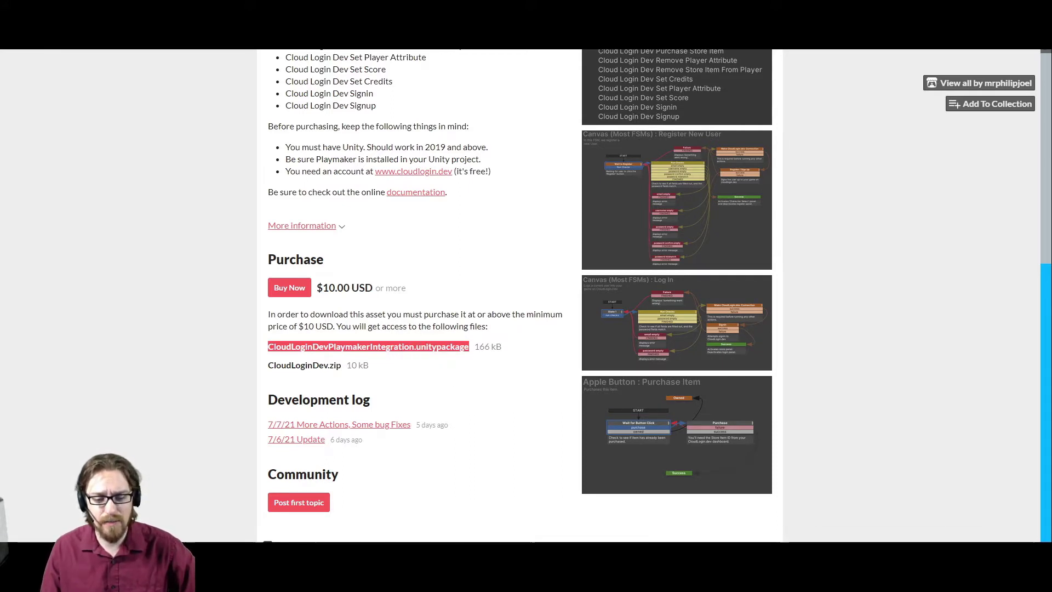
{"action": "left_click", "coordinate": [498, 548]}
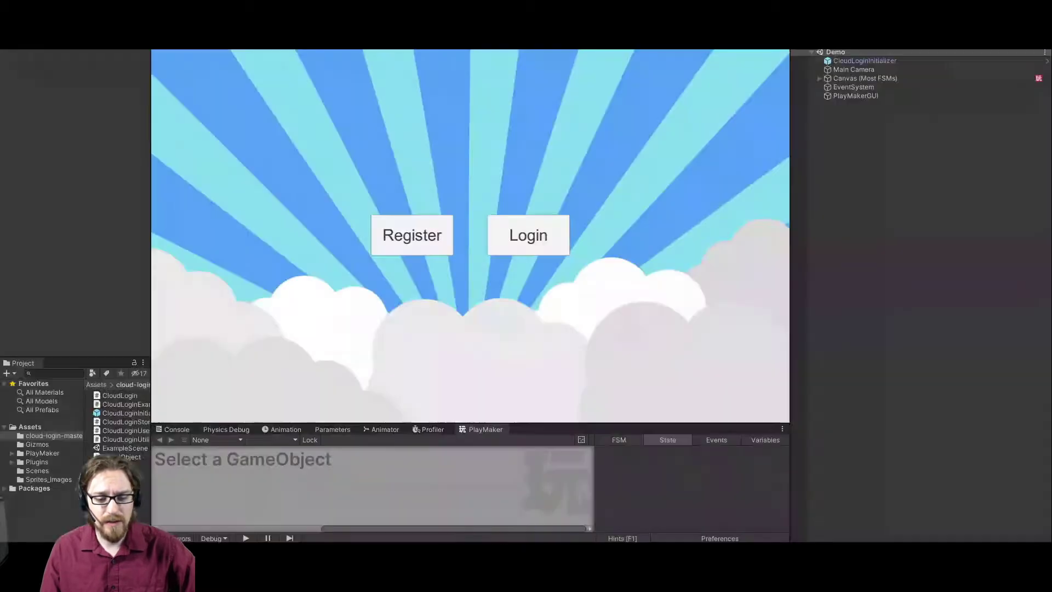
{"action": "left_click", "coordinate": [44, 46]}
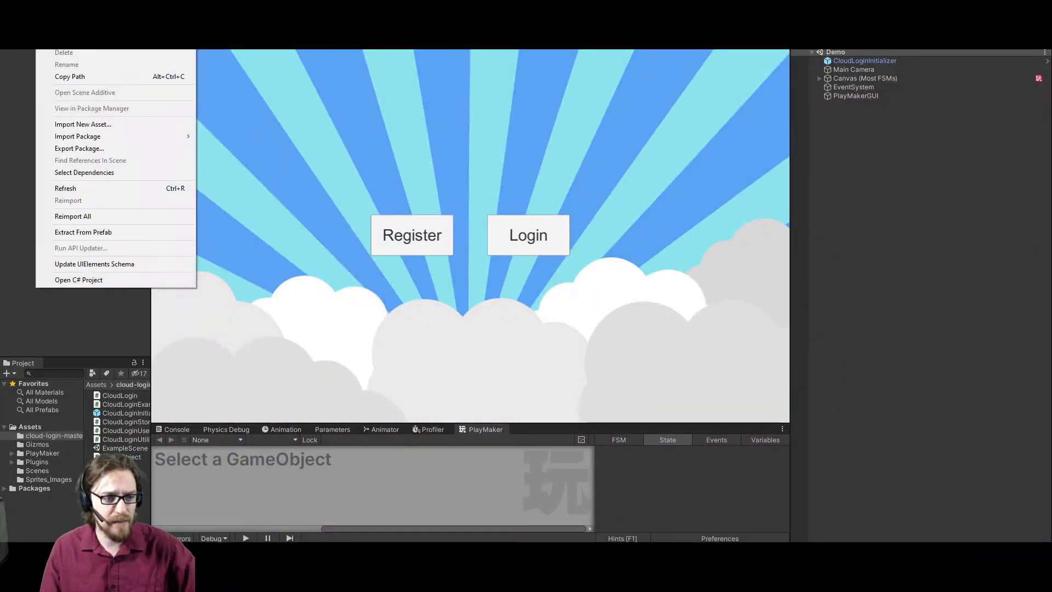
{"action": "mouse_move", "coordinate": [105, 140]}
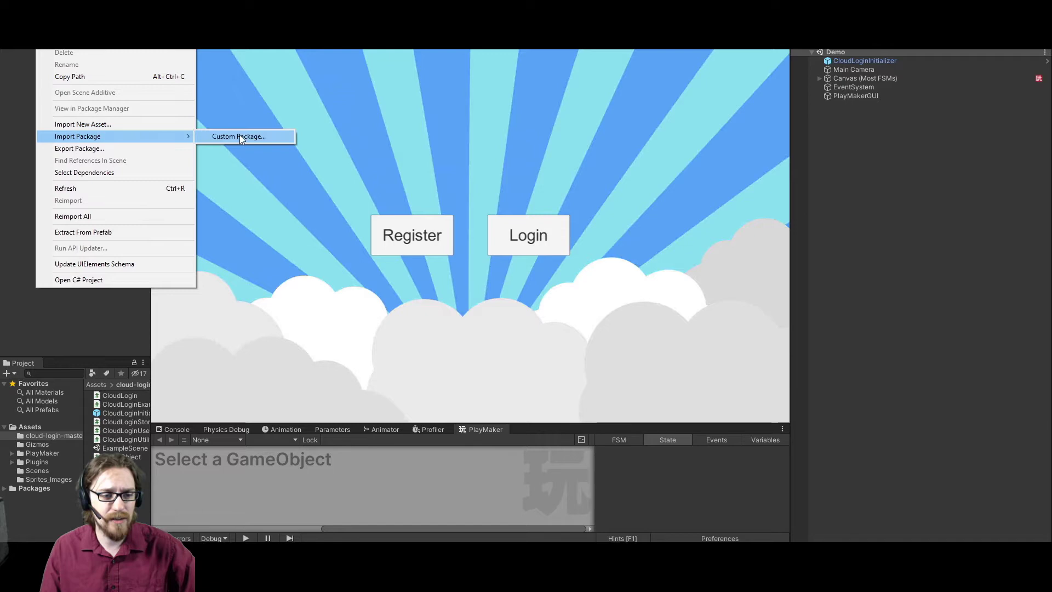
{"action": "left_click", "coordinate": [244, 136]}
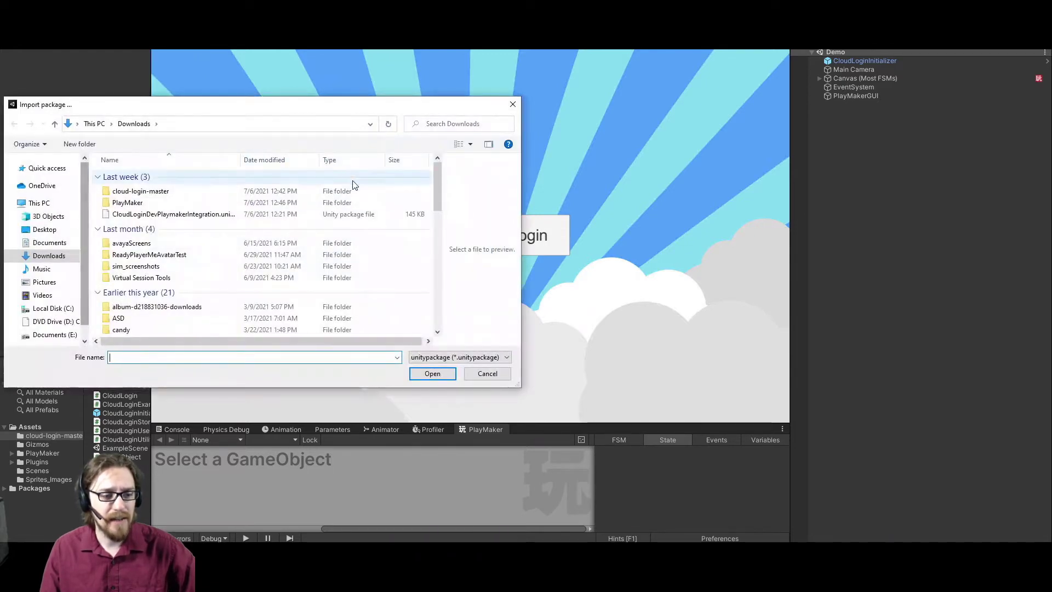
{"action": "left_click", "coordinate": [512, 105]}
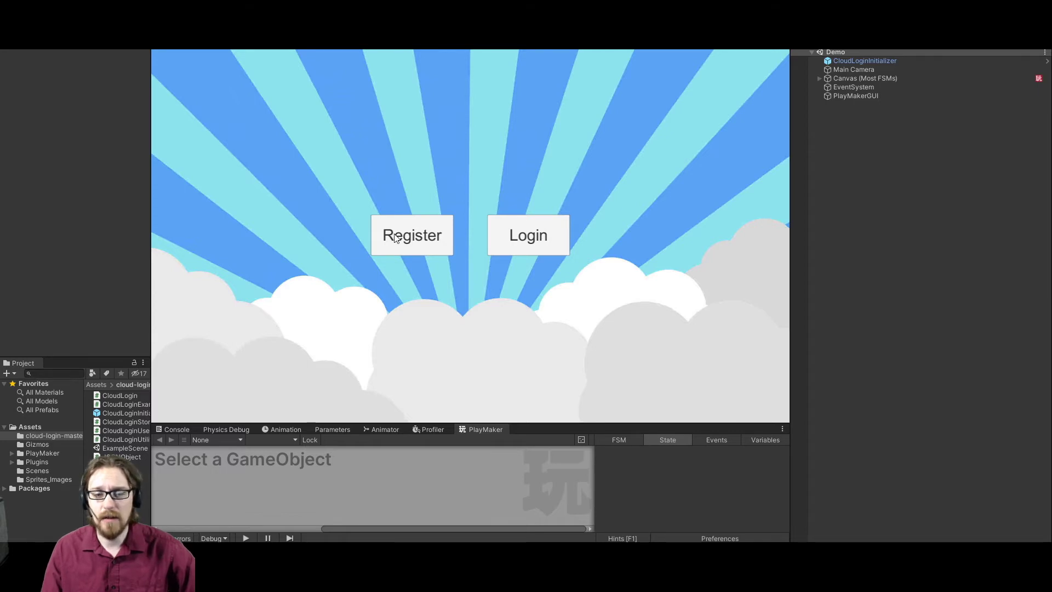
Select Canvas (Most FSMs) and inspect its Register and Login In FSM states.
{"action": "left_click", "coordinate": [819, 78]}
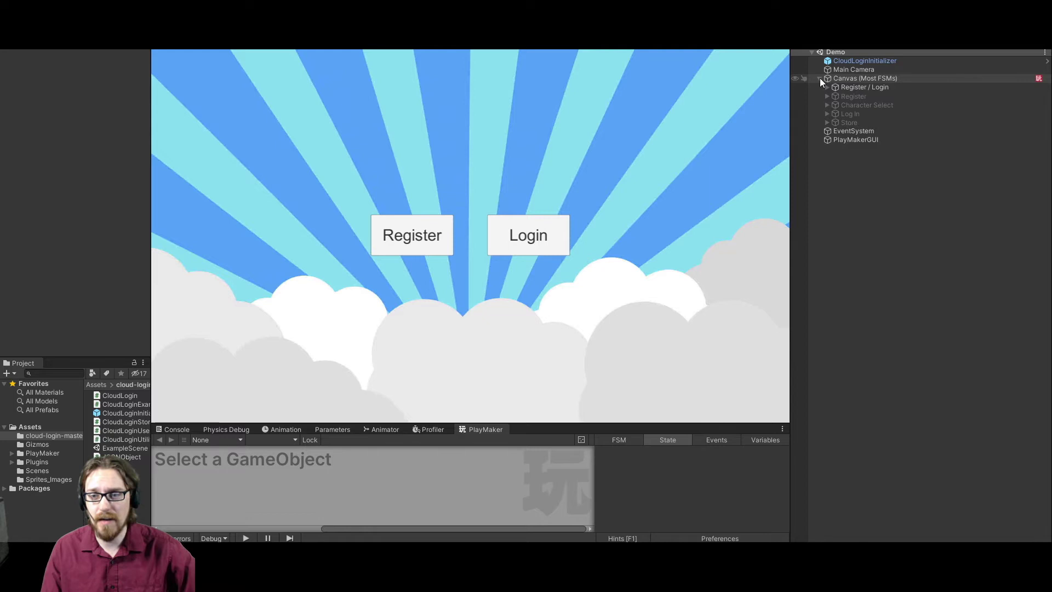
{"action": "left_click", "coordinate": [846, 88]}
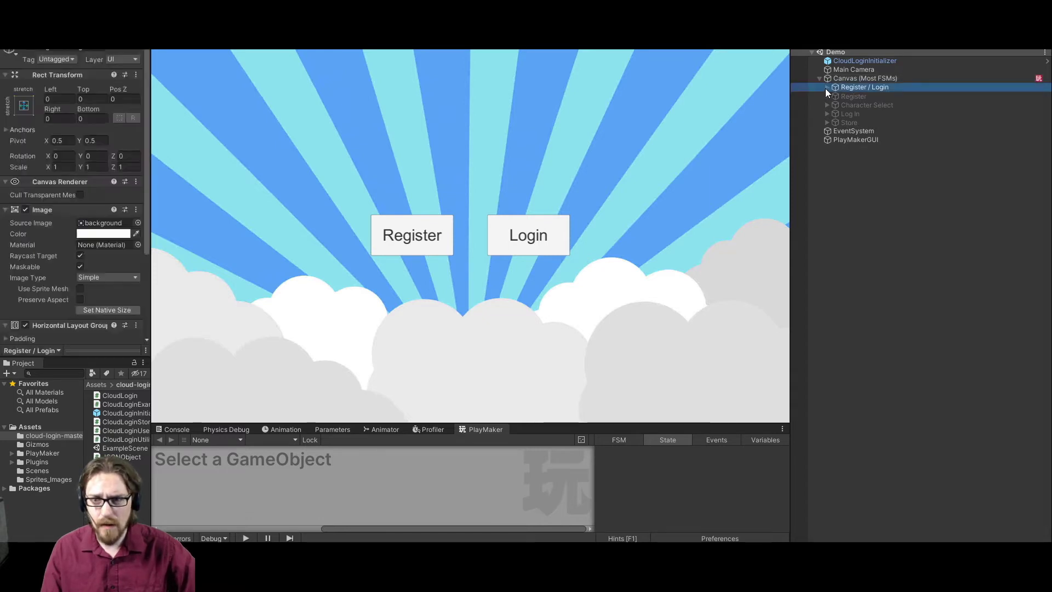
{"action": "left_click", "coordinate": [849, 78]}
{"action": "left_click_drag", "start_coordinate": [581, 421], "coordinate": [493, 233]}
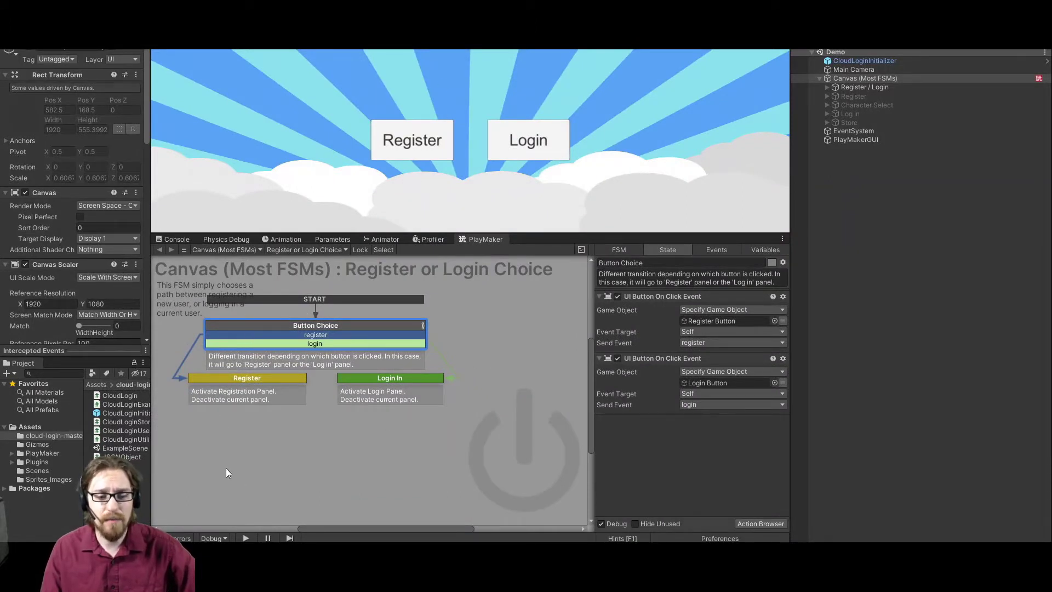
{"action": "left_click", "coordinate": [232, 378]}
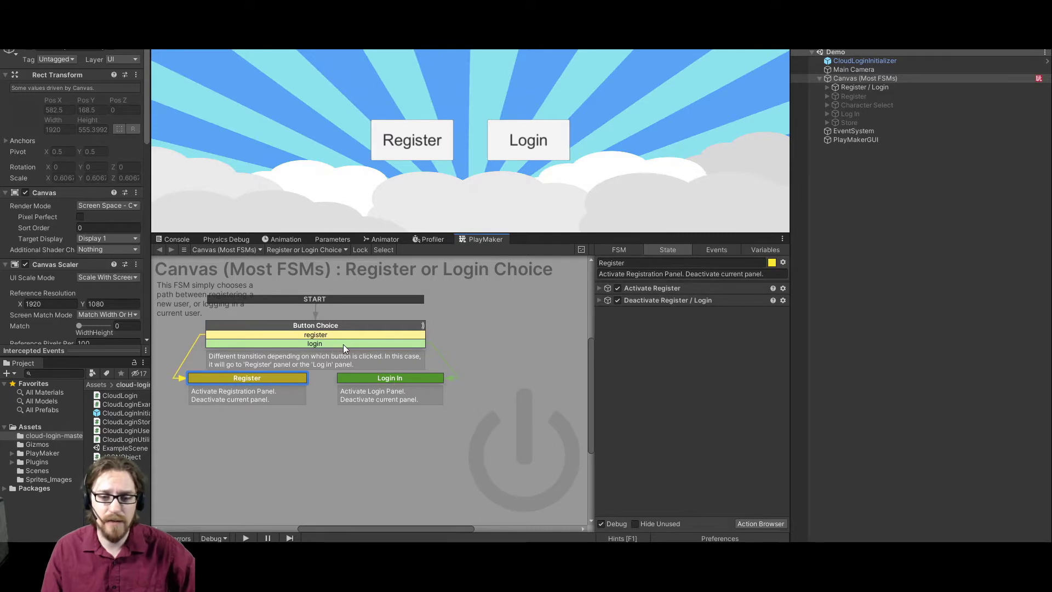
{"action": "left_click", "coordinate": [387, 380]}
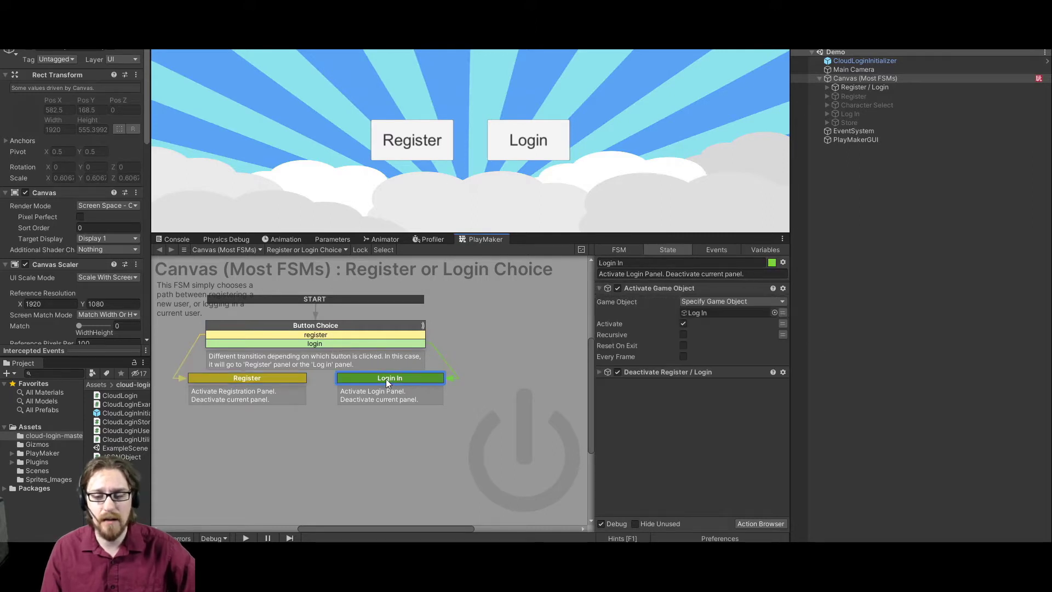
Activate the Register panel so the registration form shows in the Game view, then reselect the Canvas.
{"action": "left_click", "coordinate": [855, 96]}
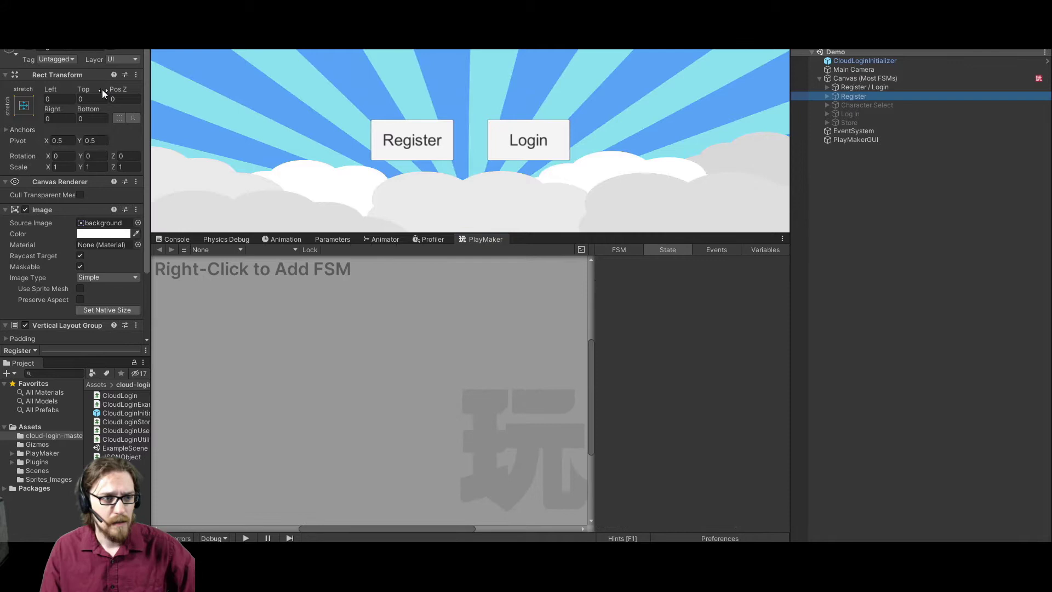
{"action": "left_click", "coordinate": [28, 51]}
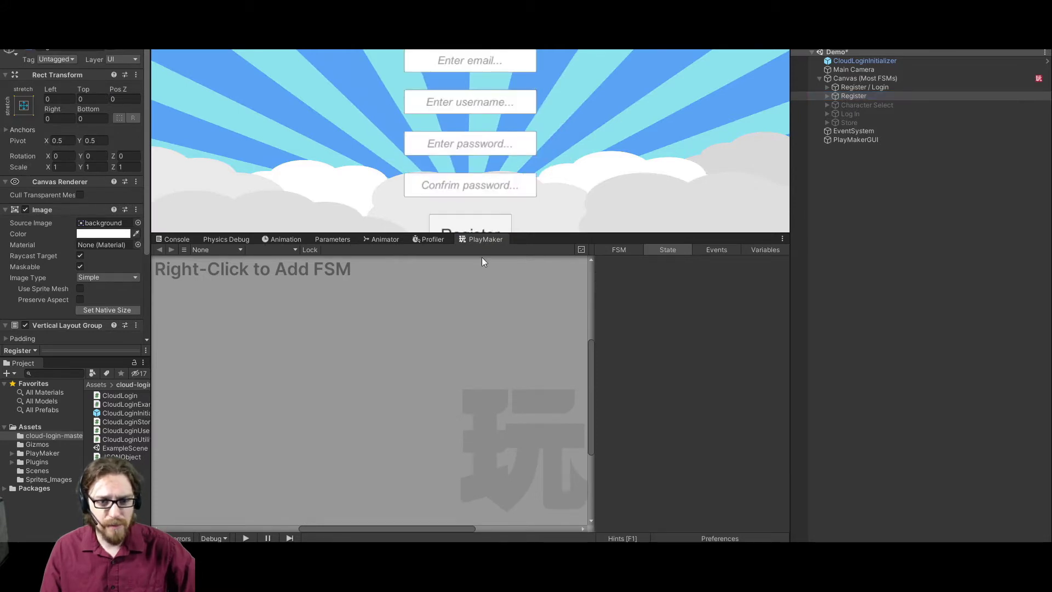
{"action": "left_click_drag", "start_coordinate": [656, 233], "coordinate": [671, 390]}
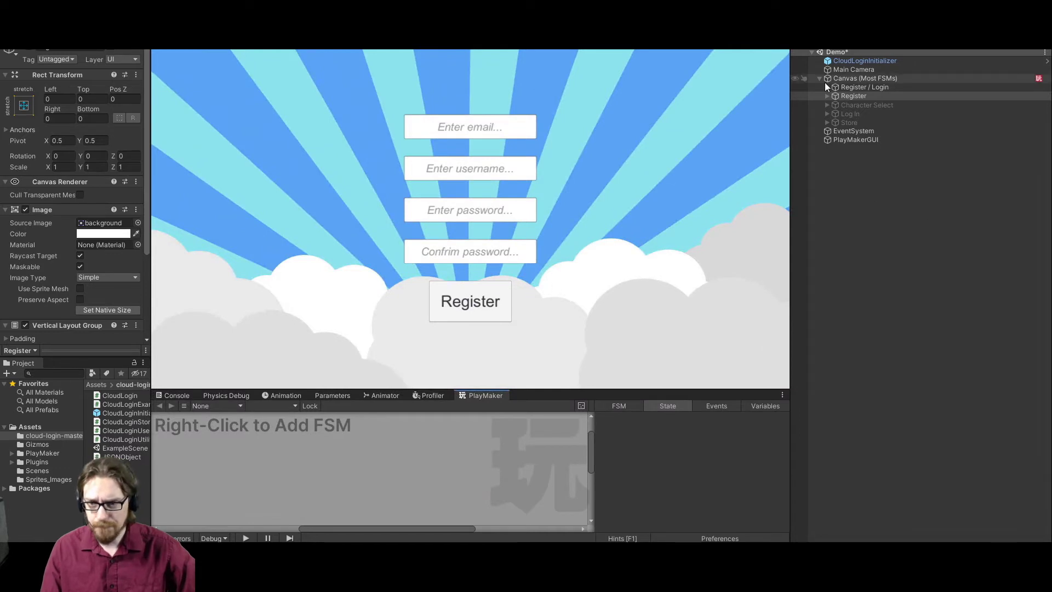
{"action": "left_click", "coordinate": [857, 78]}
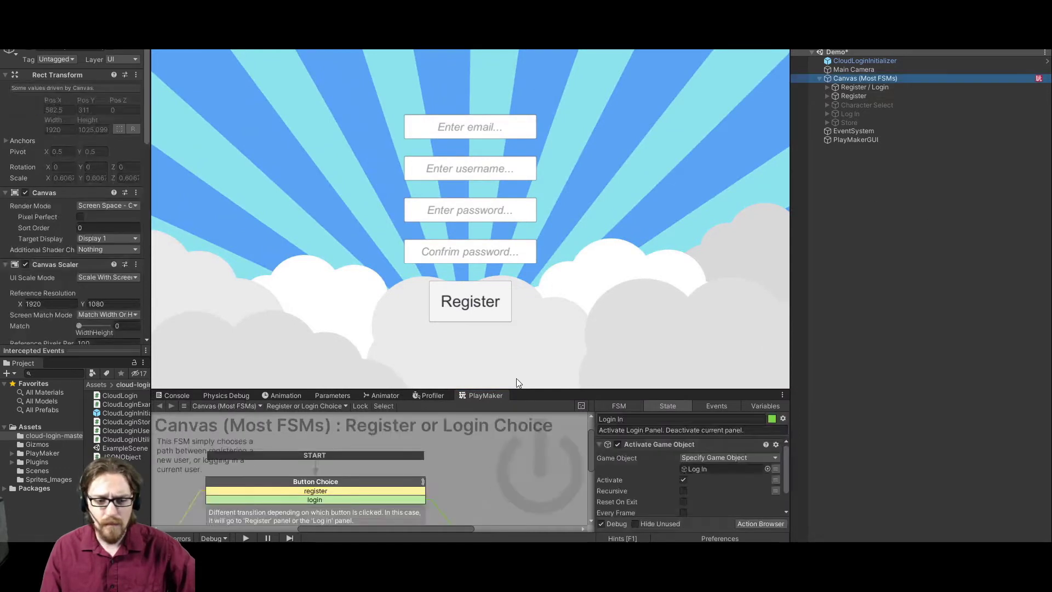
Switch the Canvas to the Register New User FSM and inspect Wait to Register and Run Checks.
{"action": "left_click", "coordinate": [317, 406]}
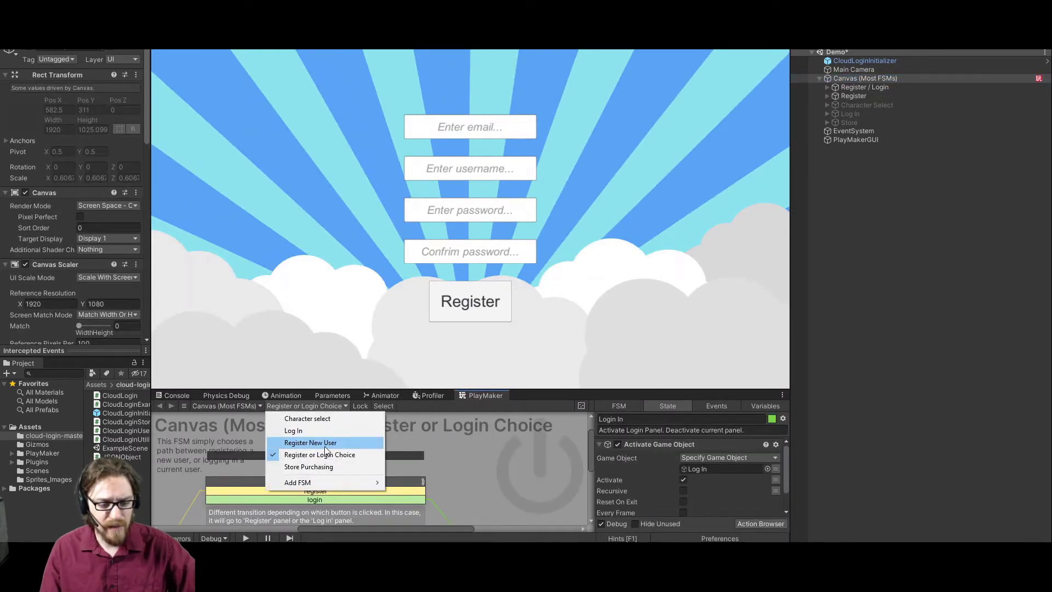
{"action": "left_click", "coordinate": [333, 444]}
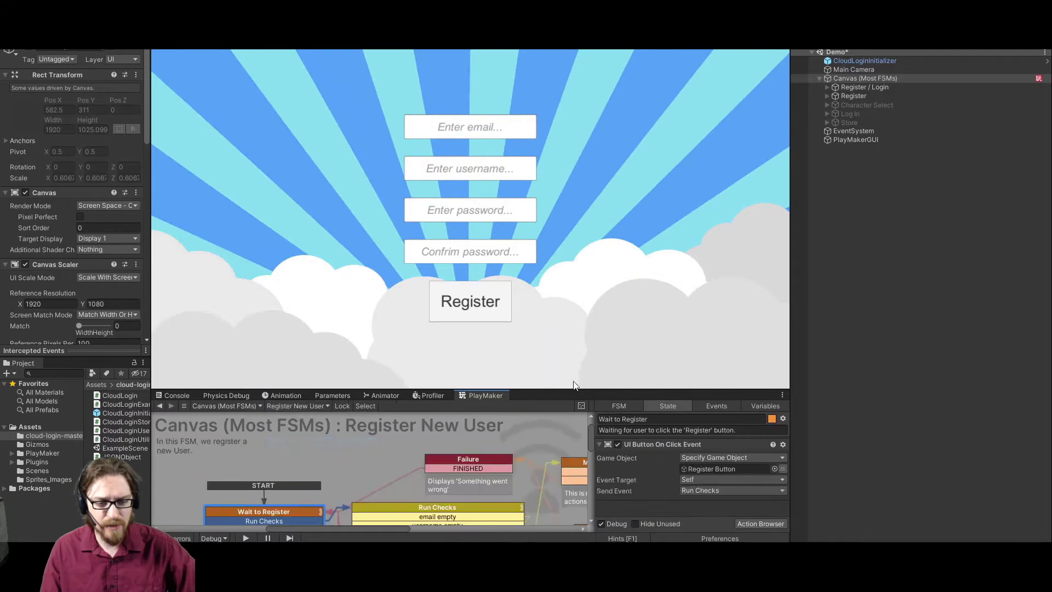
{"action": "left_click_drag", "start_coordinate": [566, 390], "coordinate": [566, 124]}
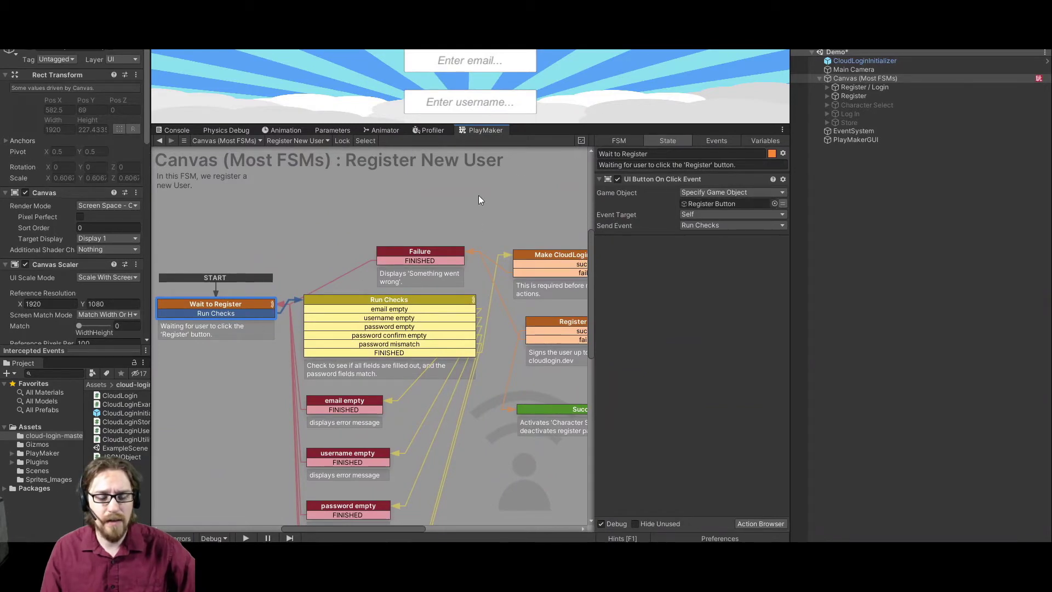
{"action": "left_click_drag", "start_coordinate": [580, 125], "coordinate": [610, 406]}
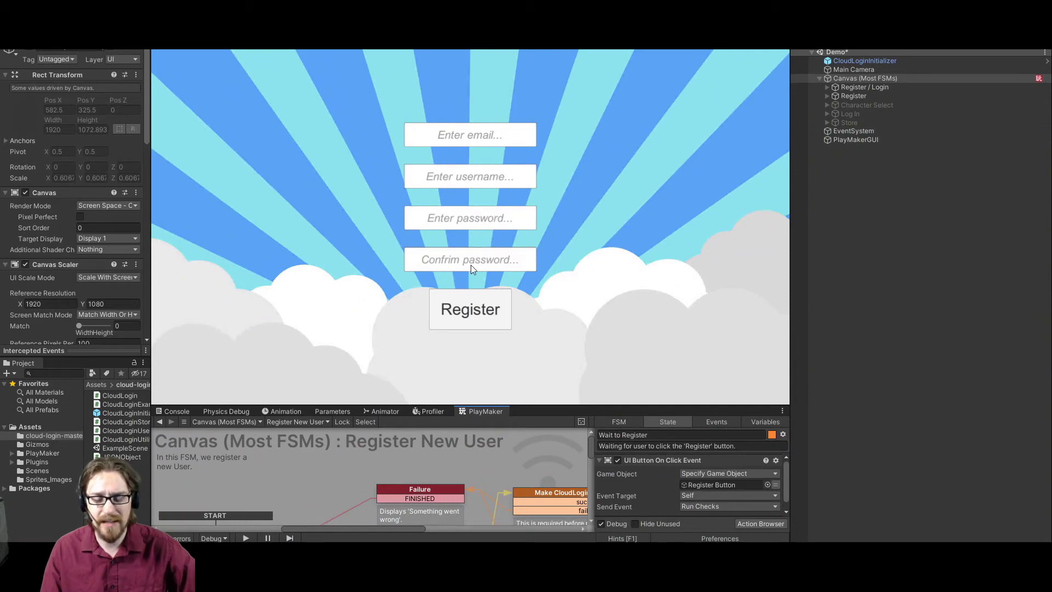
{"action": "left_click_drag", "start_coordinate": [560, 408], "coordinate": [537, 174]}
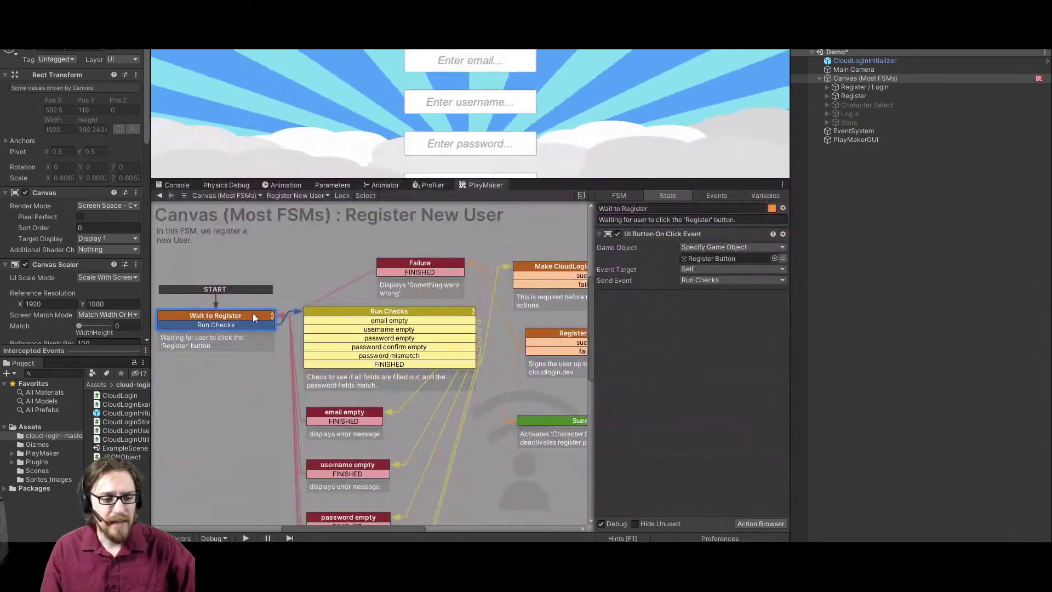
{"action": "left_click", "coordinate": [235, 320]}
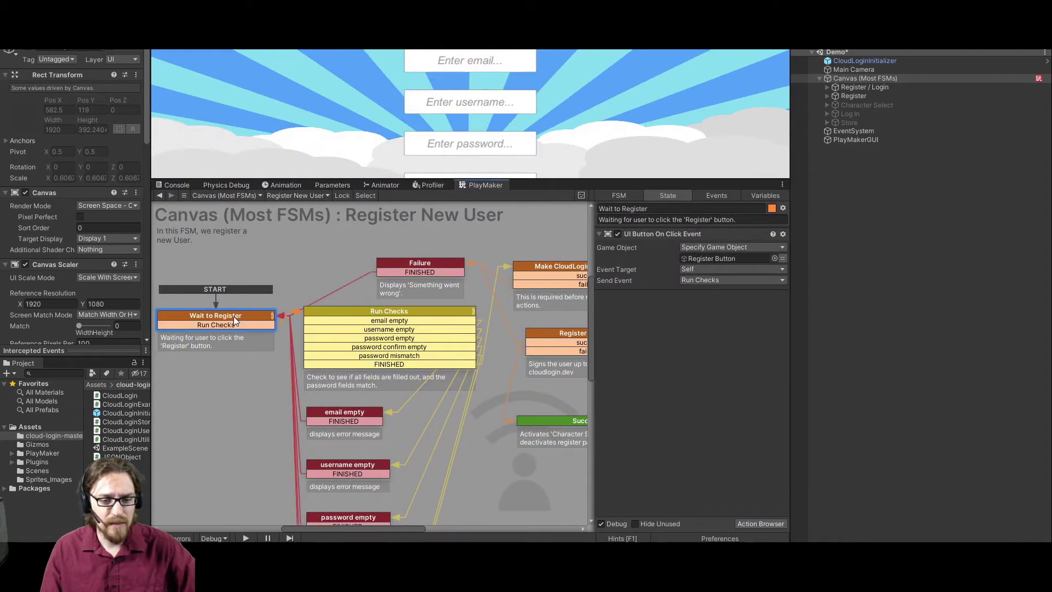
{"action": "left_click", "coordinate": [343, 310]}
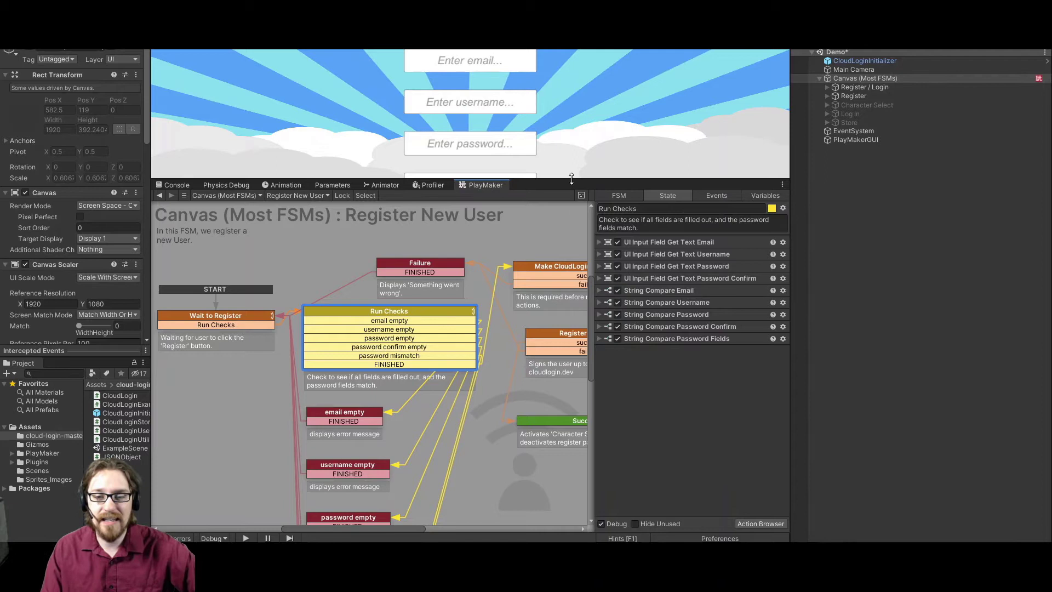
{"action": "left_click_drag", "start_coordinate": [572, 179], "coordinate": [586, 341]}
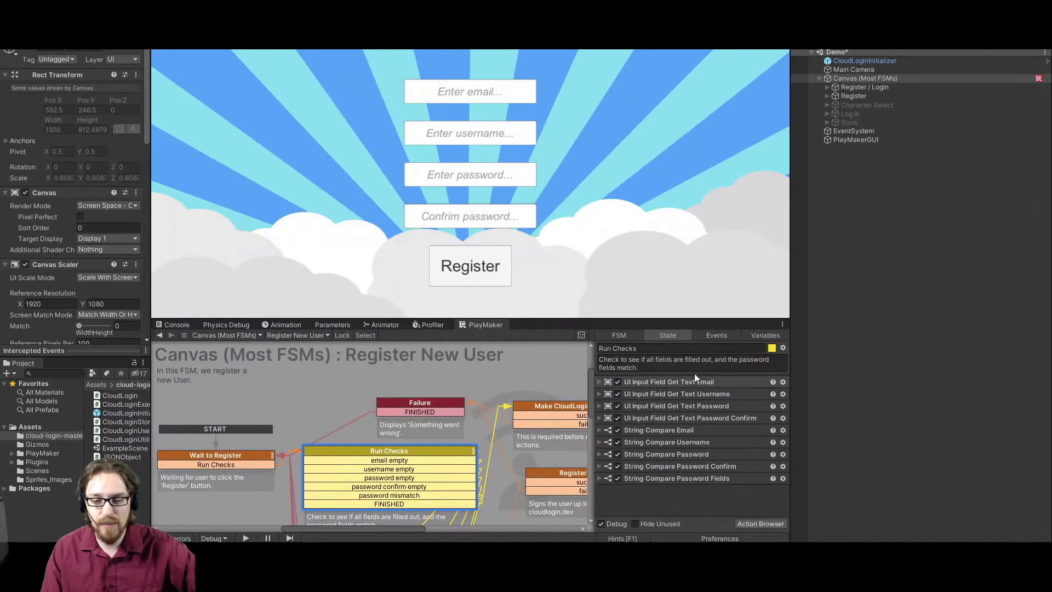
{"action": "left_click_drag", "start_coordinate": [660, 322], "coordinate": [659, 336]}
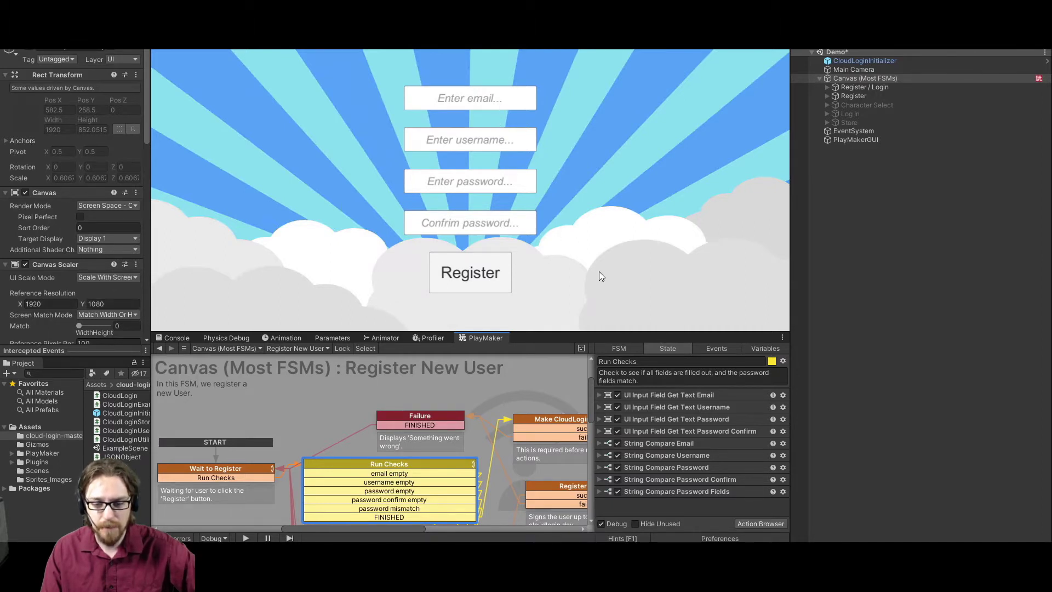
Review the String Compare Email action and email empty state, then select Email Placeholder.
{"action": "left_click_drag", "start_coordinate": [578, 332], "coordinate": [570, 113]}
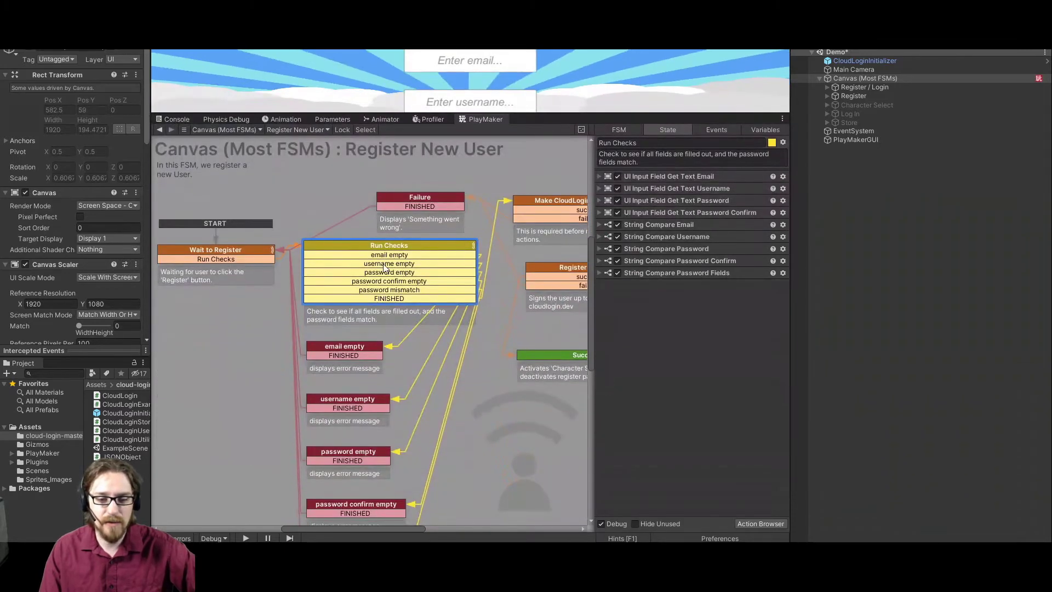
{"action": "left_click", "coordinate": [599, 224]}
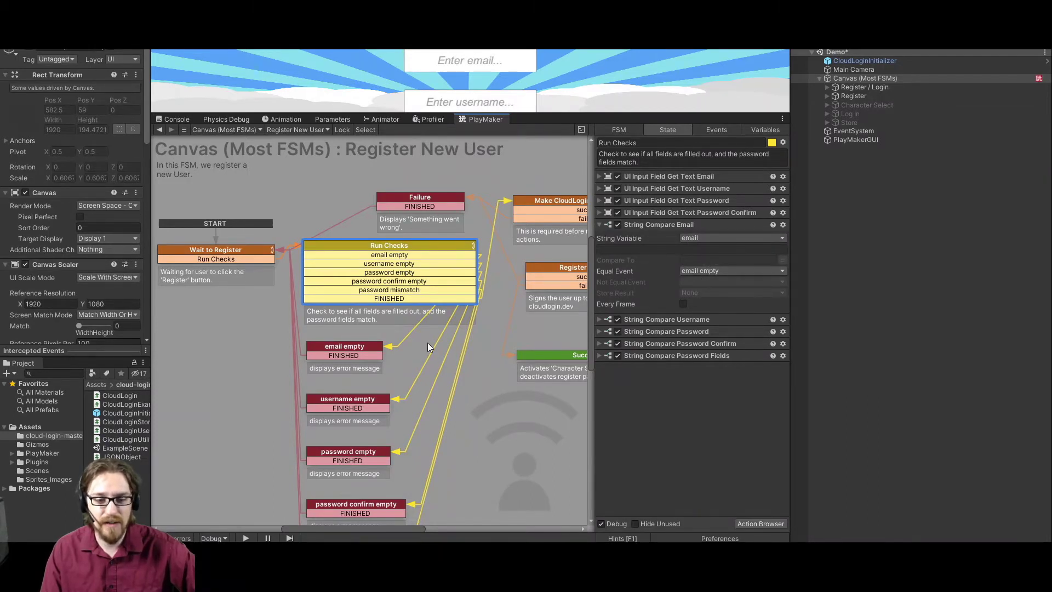
{"action": "left_click", "coordinate": [335, 352]}
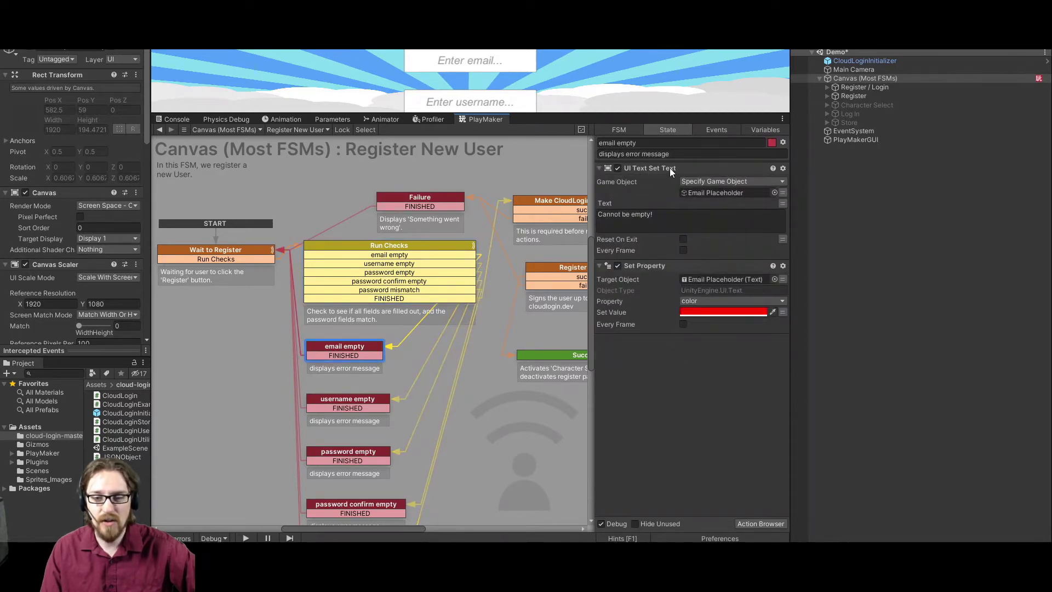
{"action": "left_click_drag", "start_coordinate": [623, 113], "coordinate": [624, 244]}
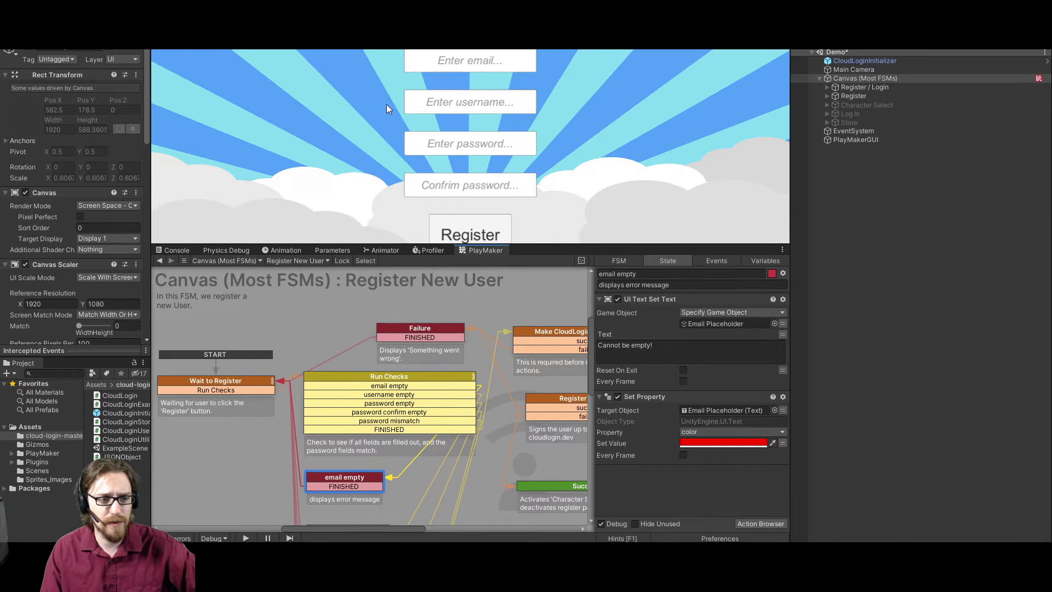
{"action": "left_click", "coordinate": [698, 326]}
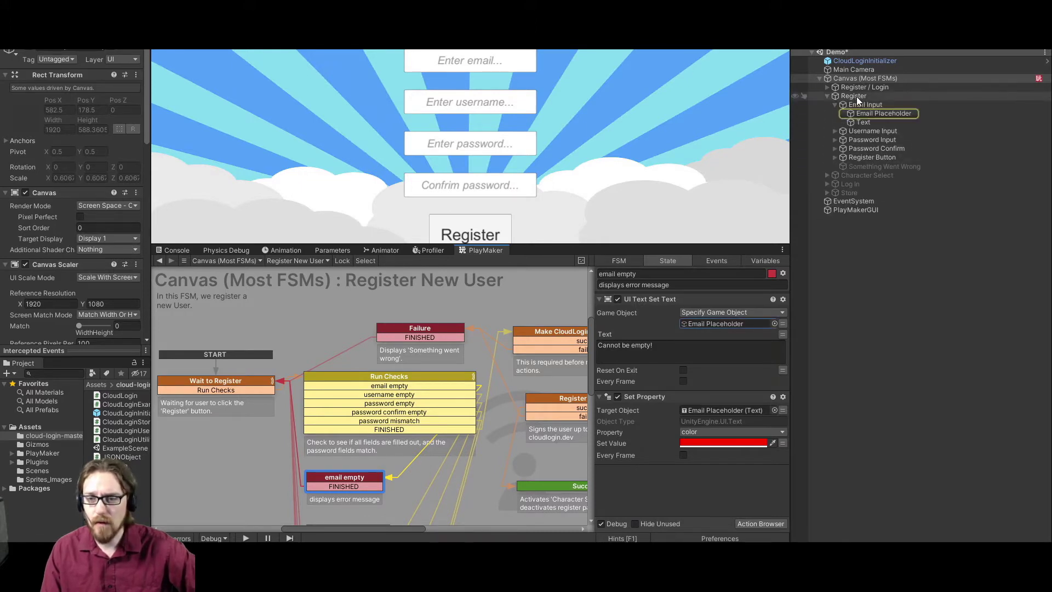
{"action": "left_click", "coordinate": [856, 113]}
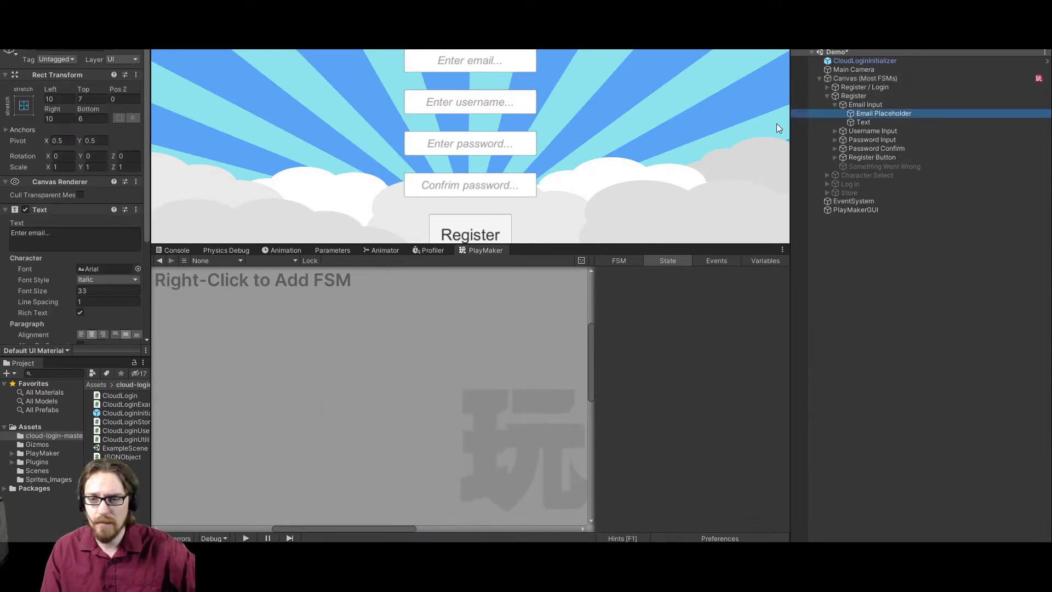
Frame the Email Input field and inspect its Text and Email Placeholder child objects.
{"action": "left_click", "coordinate": [860, 104]}
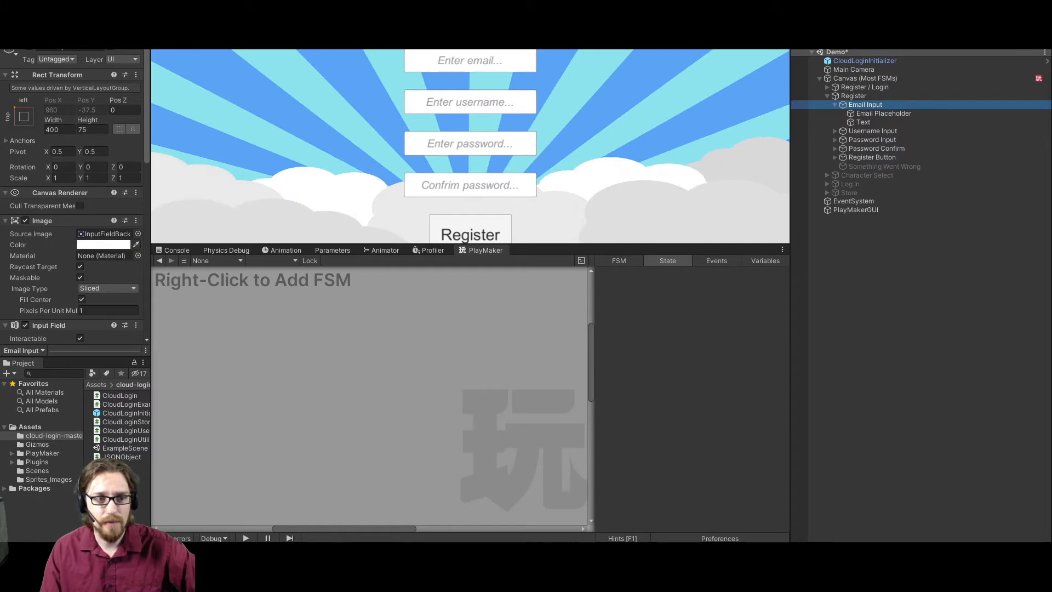
{"action": "key", "text": "f"}
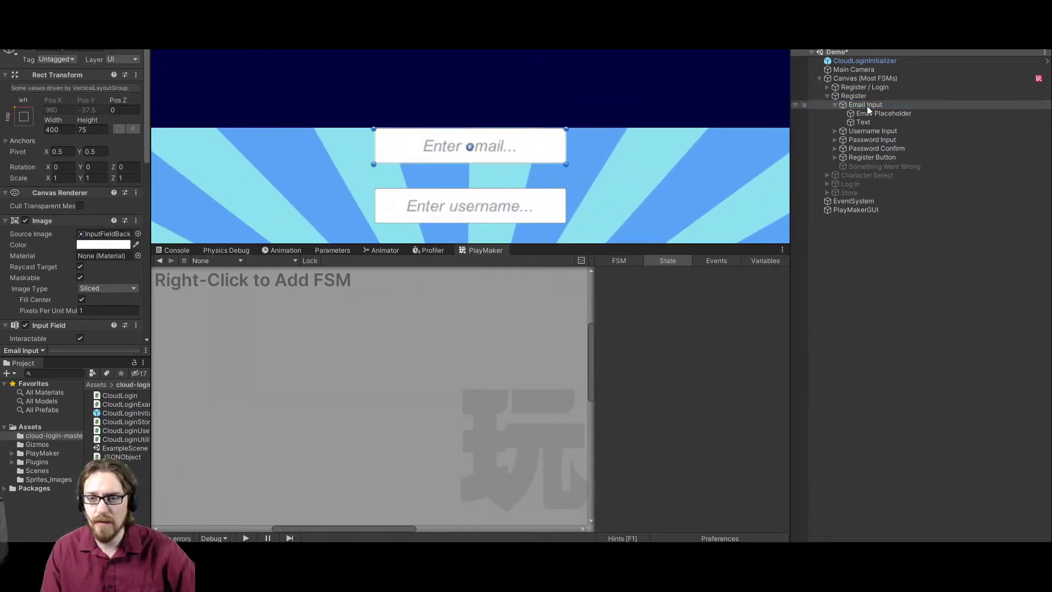
{"action": "left_click", "coordinate": [893, 115]}
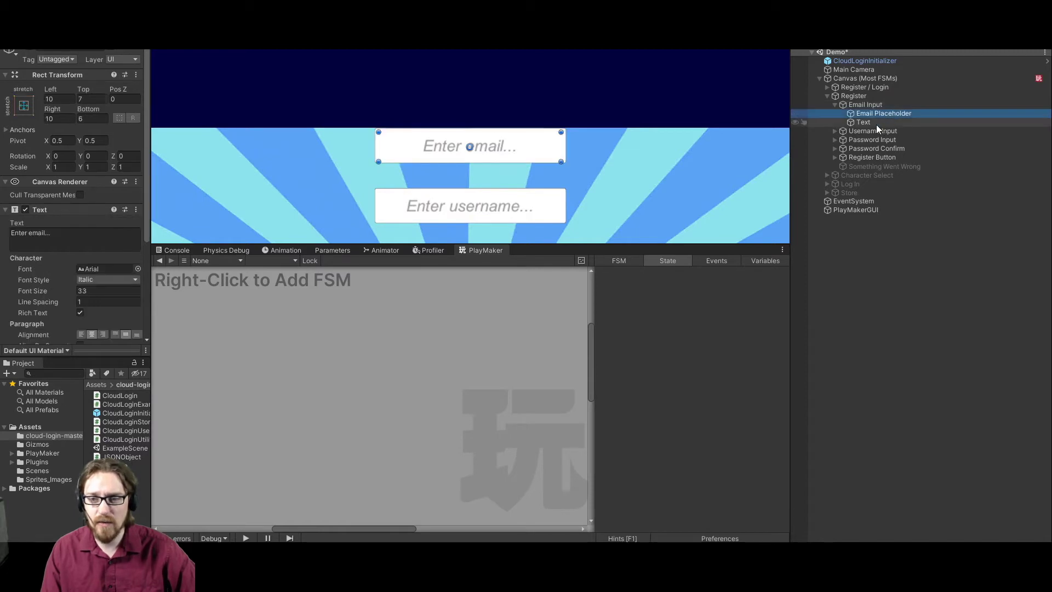
{"action": "left_click", "coordinate": [875, 123]}
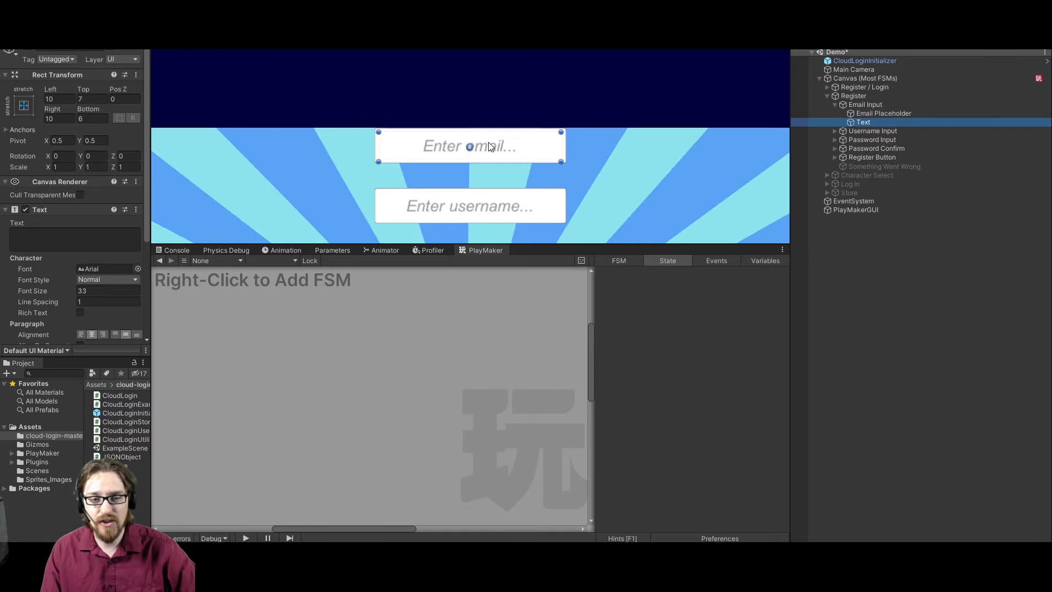
{"action": "left_click", "coordinate": [876, 114]}
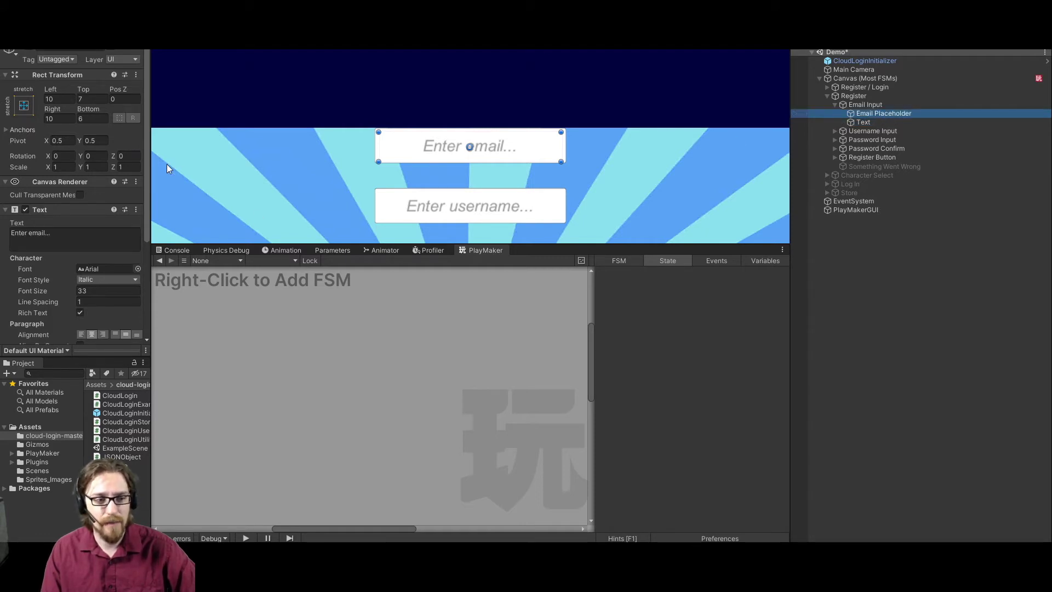
Try dragging the Text component into the FSM, then return to the Register New User FSM.
{"action": "left_click_drag", "start_coordinate": [147, 133], "coordinate": [153, 250]}
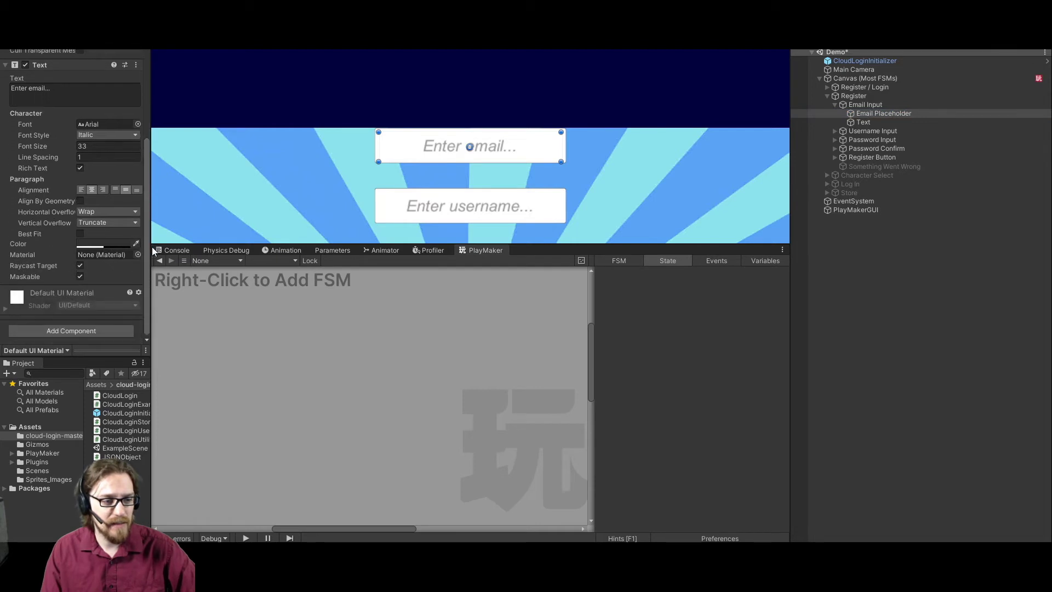
{"action": "scroll", "coordinate": [136, 176], "scroll_direction": "up", "scroll_amount": 5}
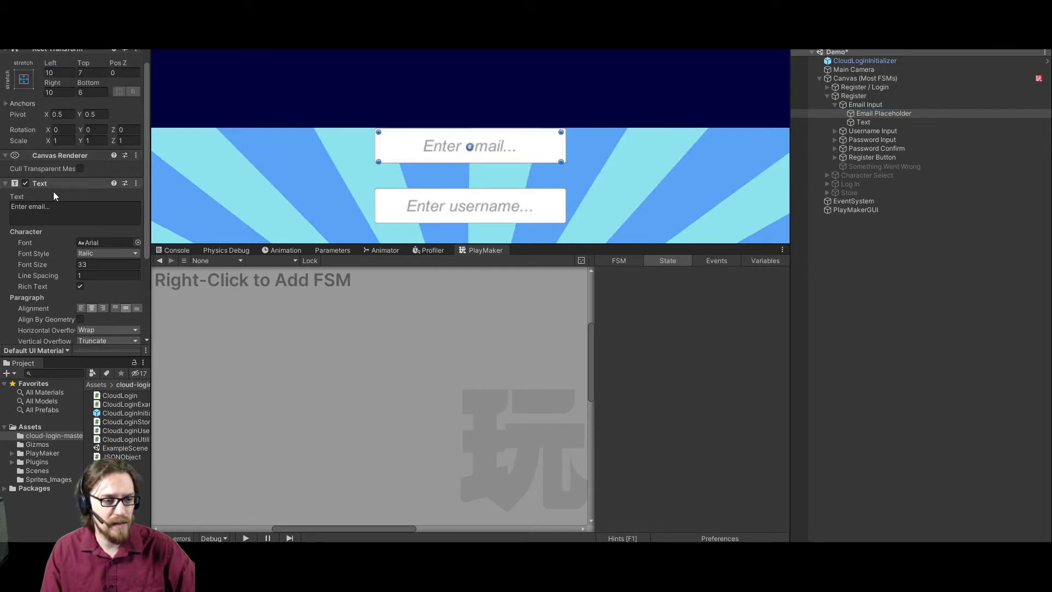
{"action": "left_click_drag", "start_coordinate": [39, 182], "coordinate": [82, 185]}
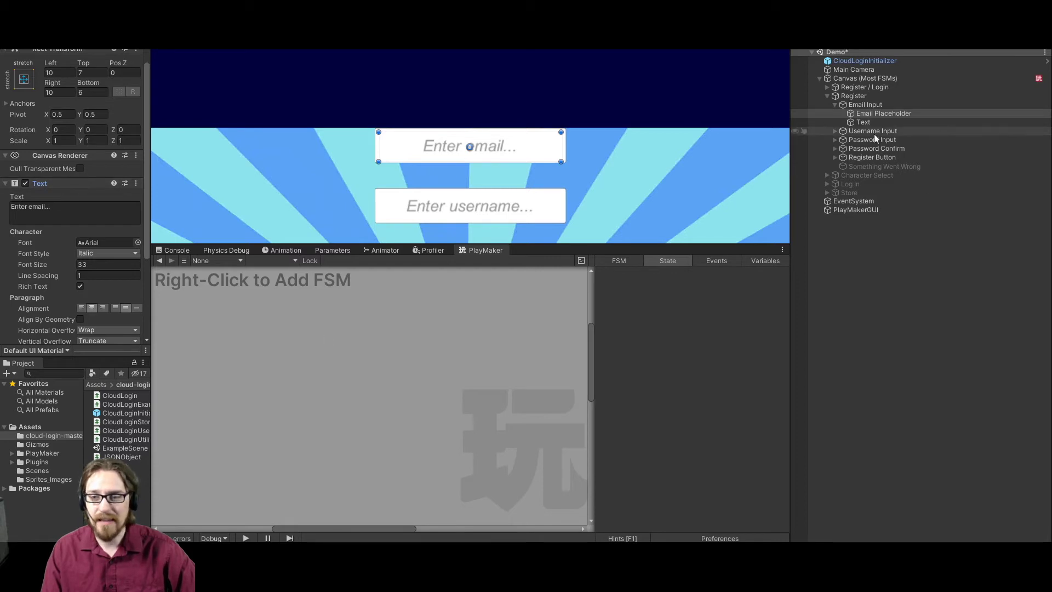
{"action": "left_click", "coordinate": [879, 78]}
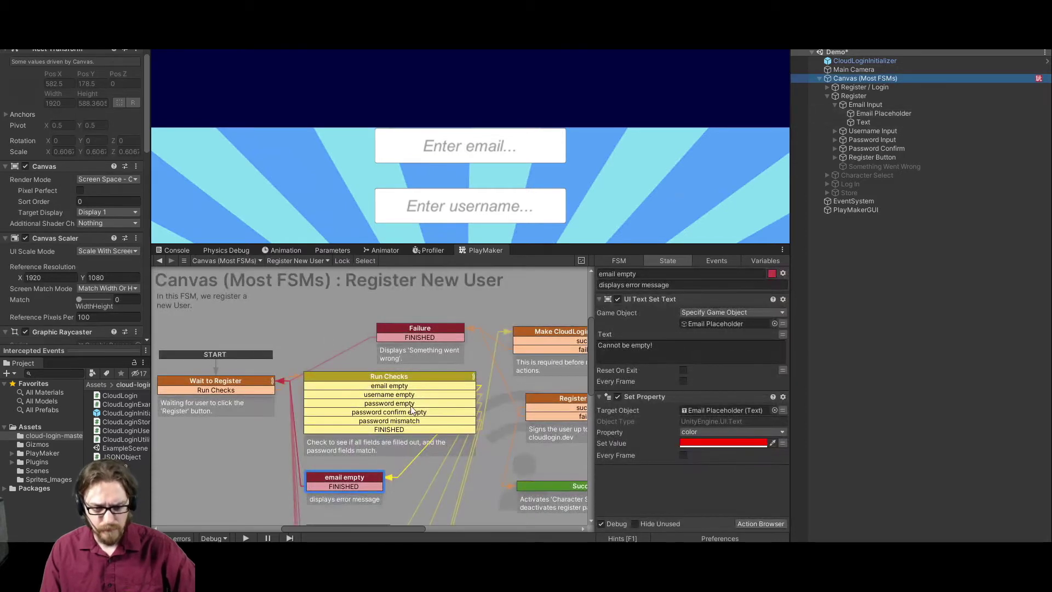
Play the scene and submit the empty form to see the red 'Cannot be empty!' email message.
{"action": "left_click", "coordinate": [347, 484]}
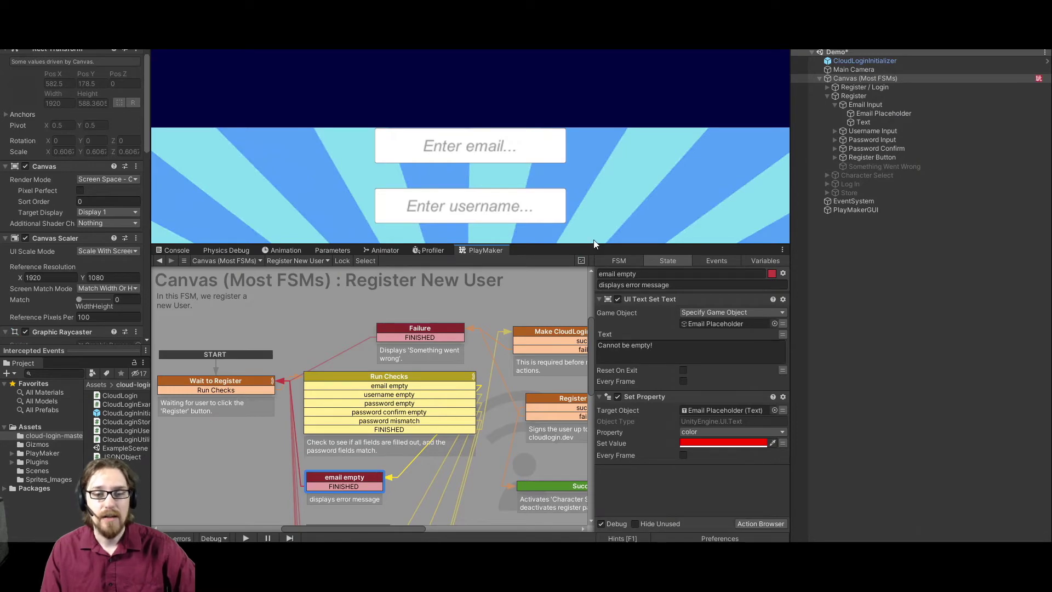
{"action": "left_click_drag", "start_coordinate": [658, 247], "coordinate": [663, 423]}
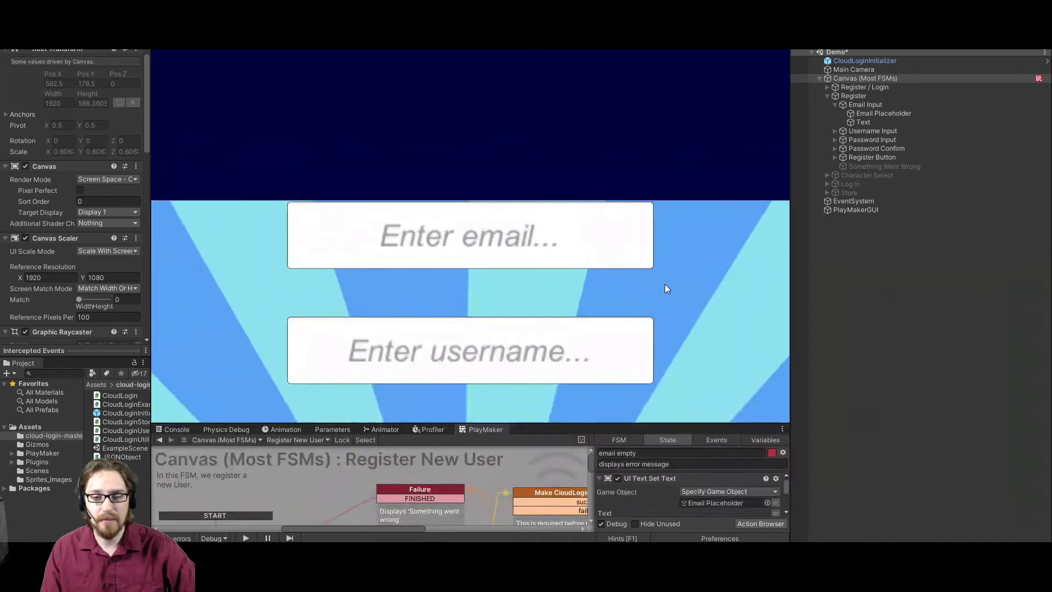
{"action": "key", "text": "ctrl+p"}
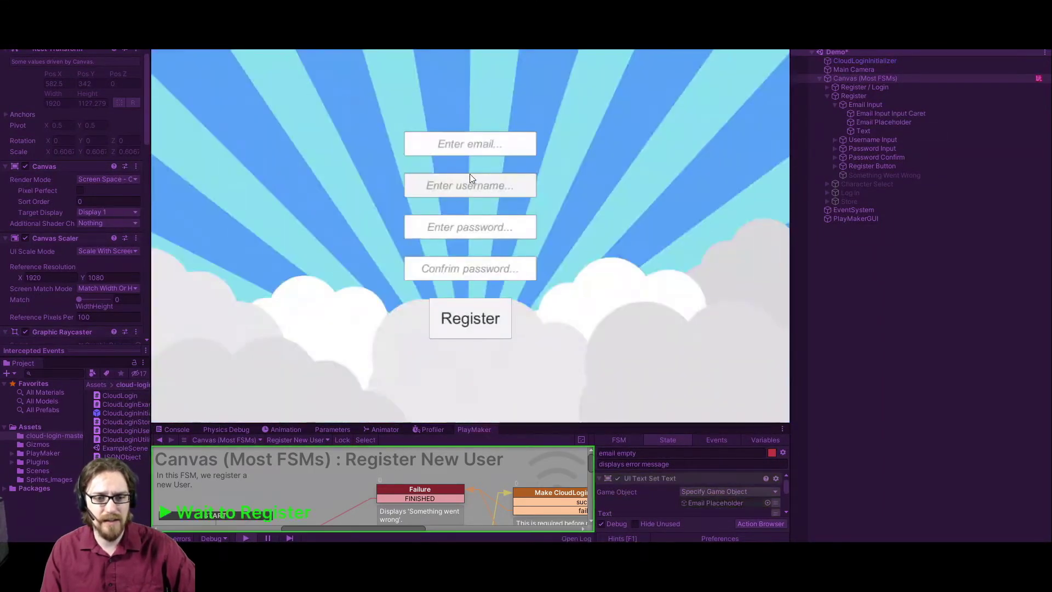
{"action": "left_click", "coordinate": [470, 317]}
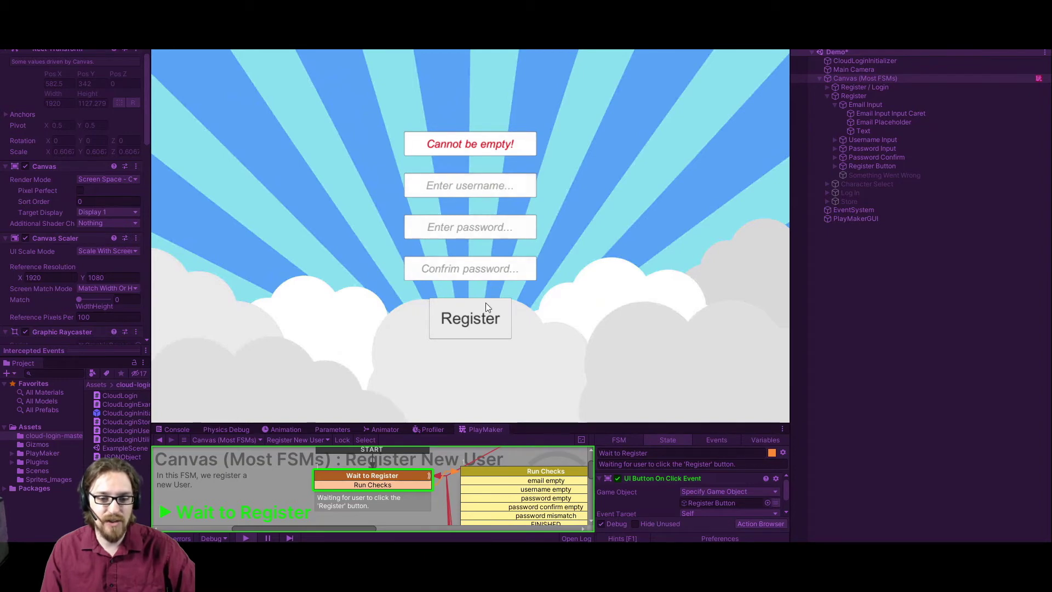
{"action": "scroll", "coordinate": [649, 407], "scroll_direction": "up", "scroll_amount": 3}
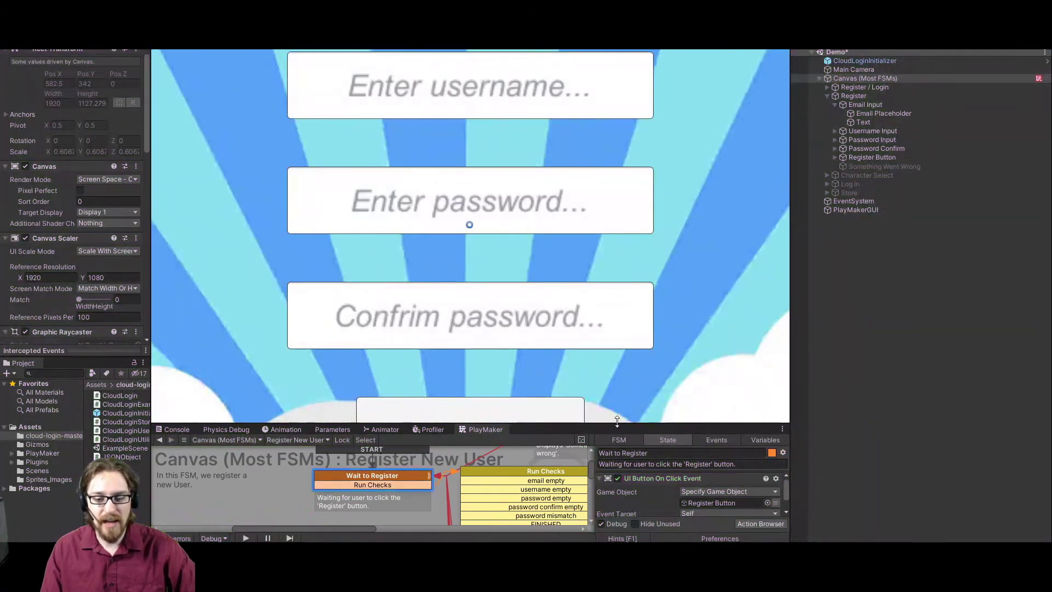
{"action": "left_click_drag", "start_coordinate": [617, 421], "coordinate": [618, 180]}
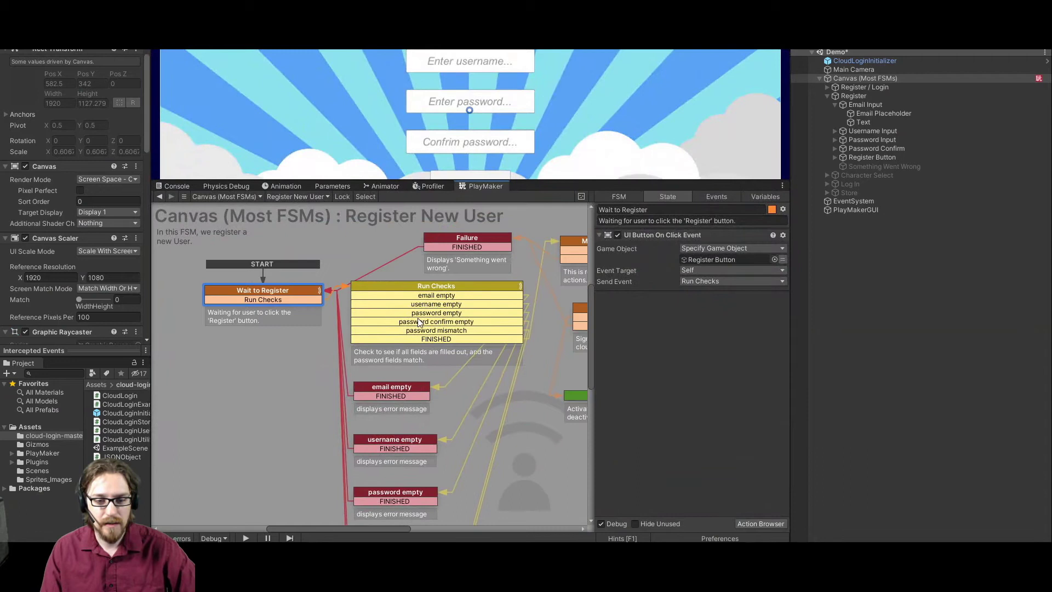
Expand Run Checks' String Compare Password, Password Confirm and Password Fields actions.
{"action": "left_click", "coordinate": [430, 288]}
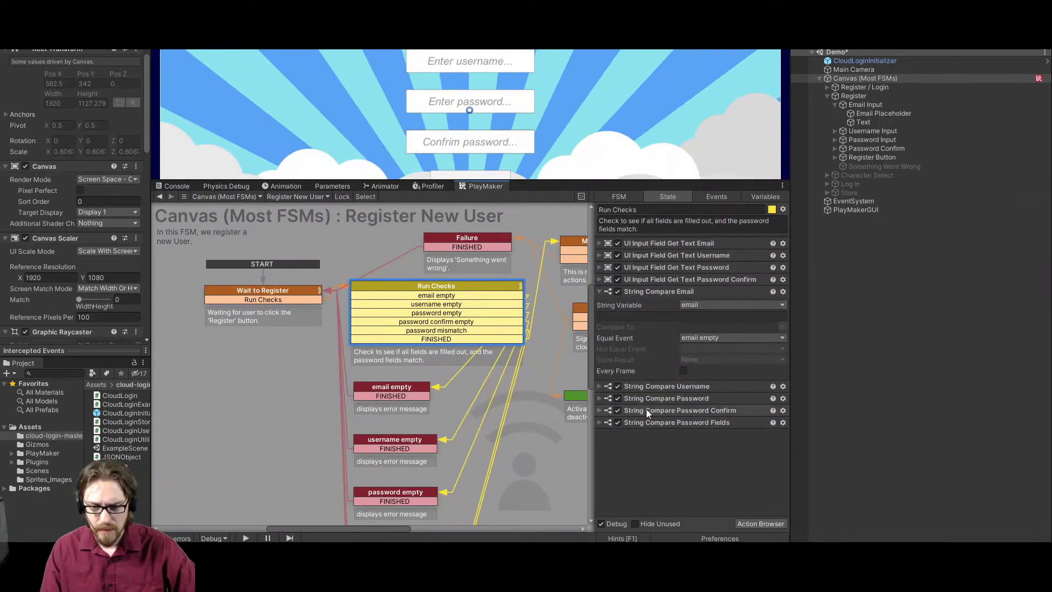
{"action": "left_click", "coordinate": [627, 399]}
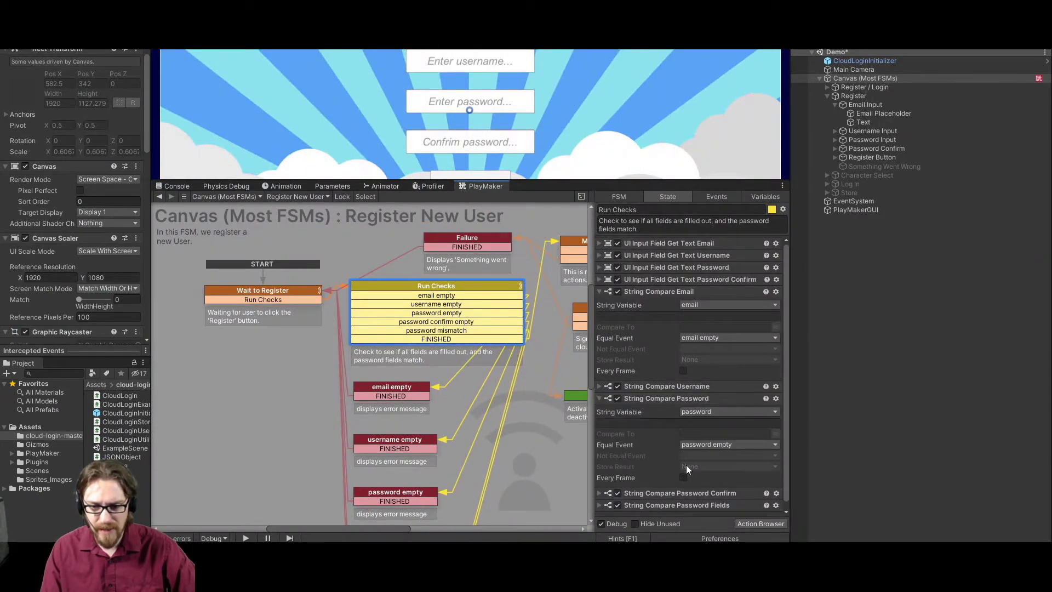
{"action": "left_click", "coordinate": [599, 492]}
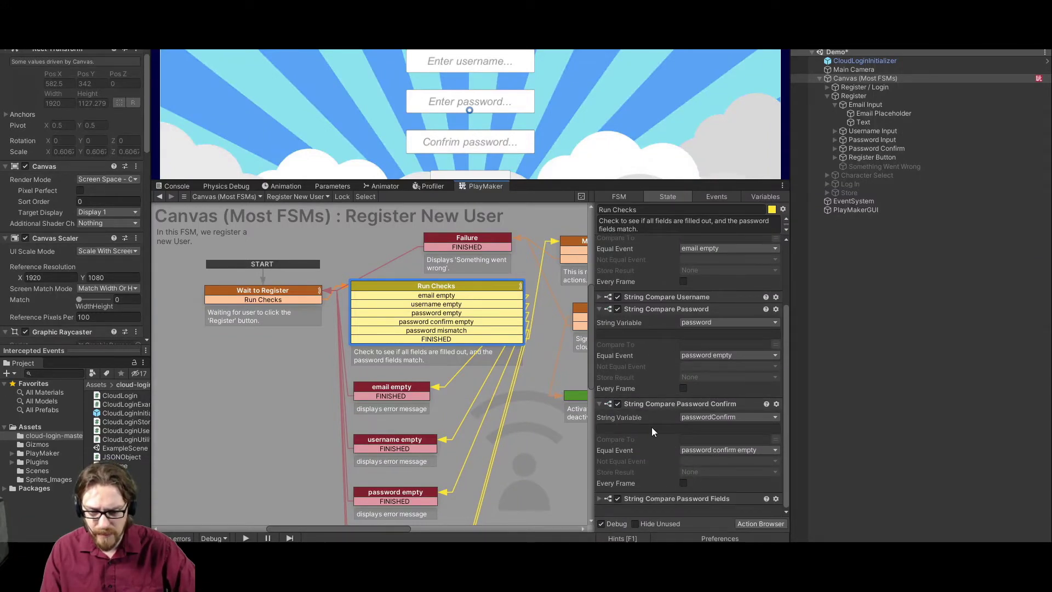
{"action": "left_click", "coordinate": [599, 499]}
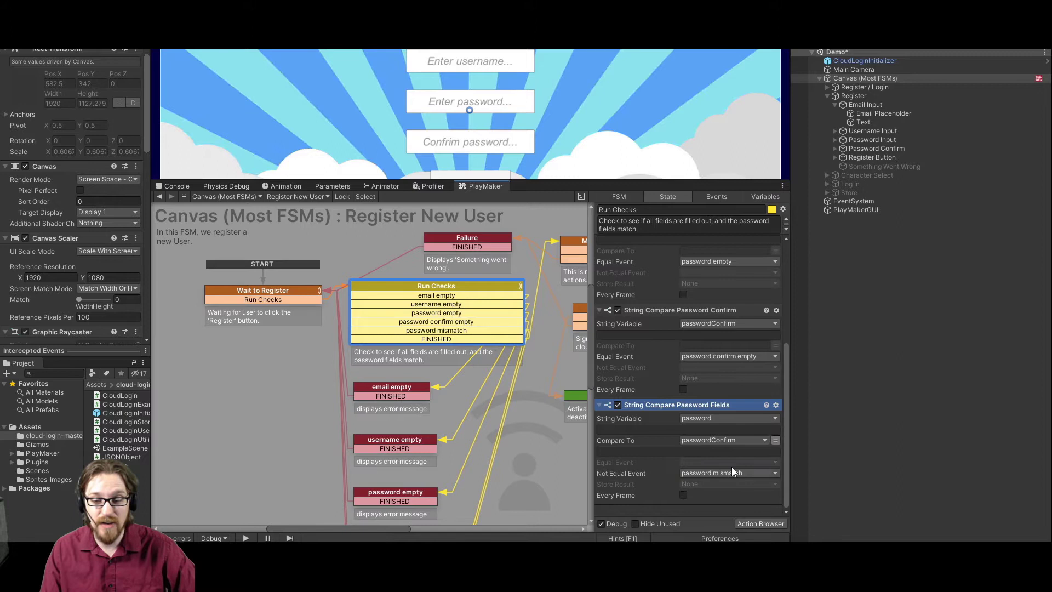
Inspect the password mismatch state's Set Text actions that show 'Passwords must match!'.
{"action": "scroll", "coordinate": [548, 464], "scroll_direction": "down", "scroll_amount": 3}
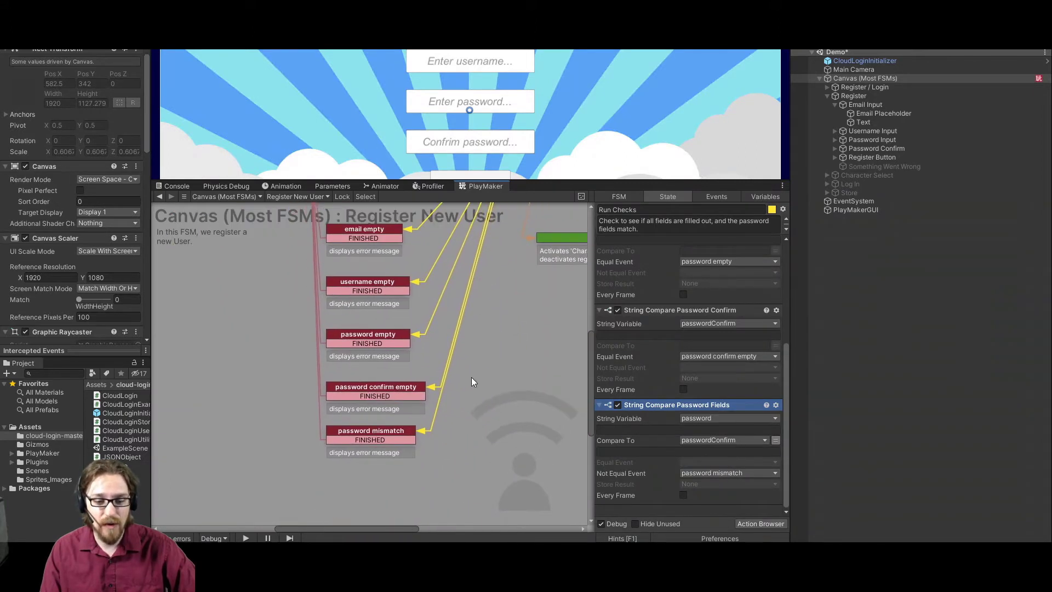
{"action": "left_click", "coordinate": [392, 434]}
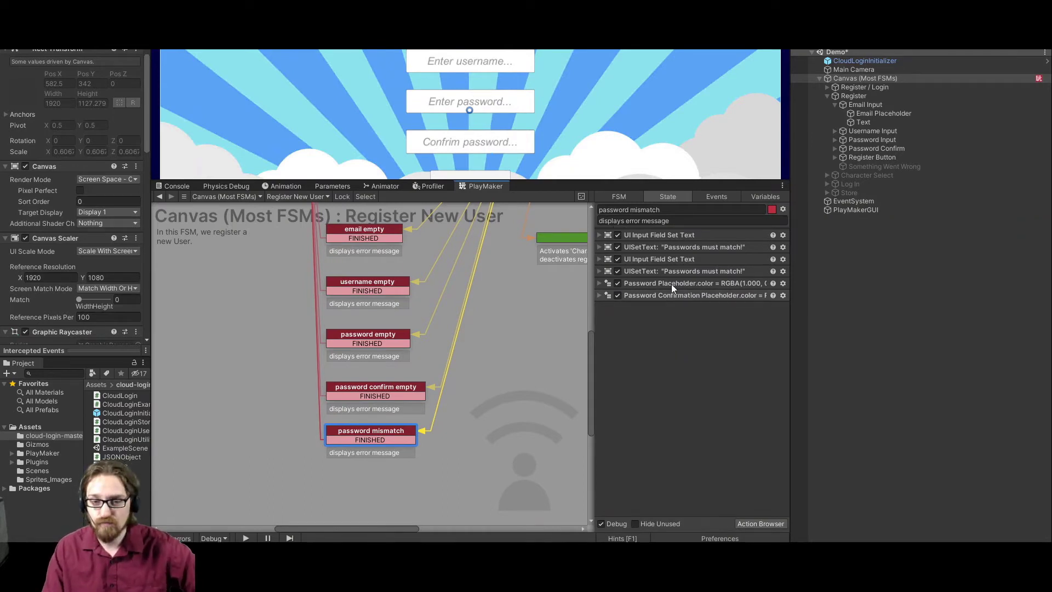
{"action": "left_click", "coordinate": [599, 233]}
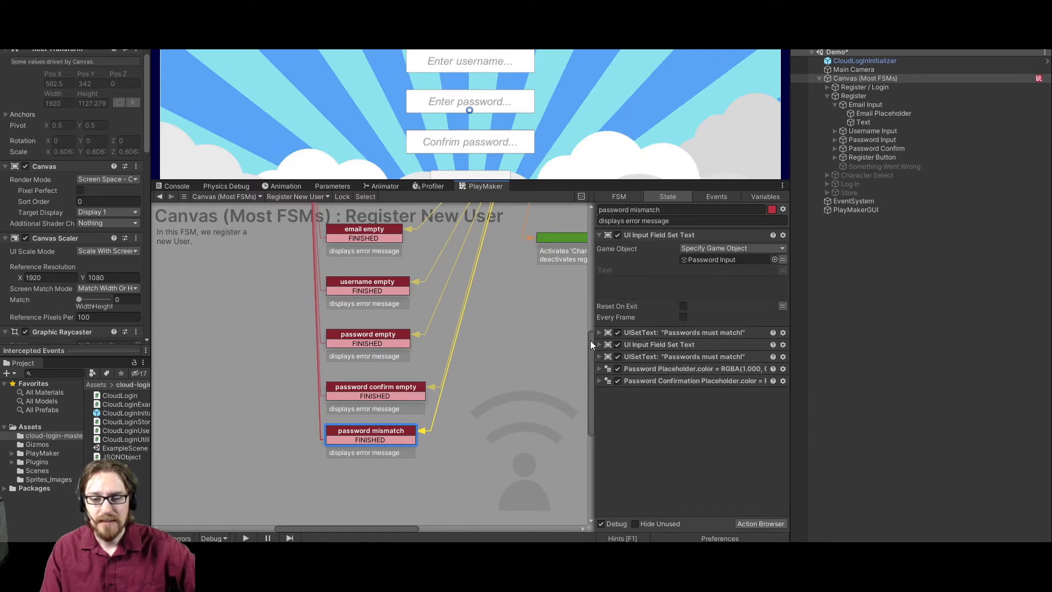
{"action": "left_click", "coordinate": [599, 356]}
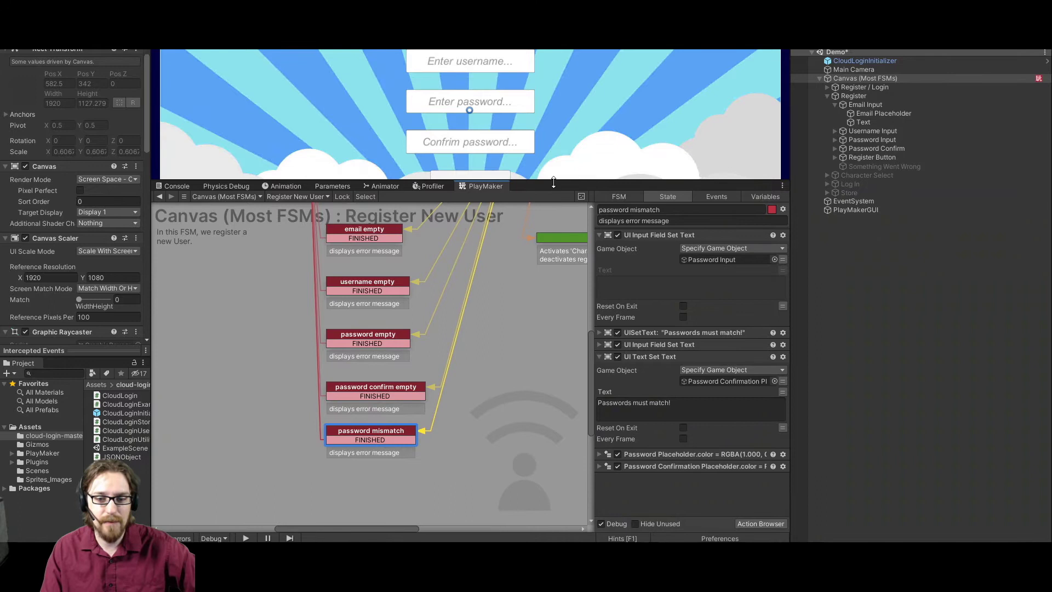
{"action": "left_click_drag", "start_coordinate": [553, 182], "coordinate": [575, 302]}
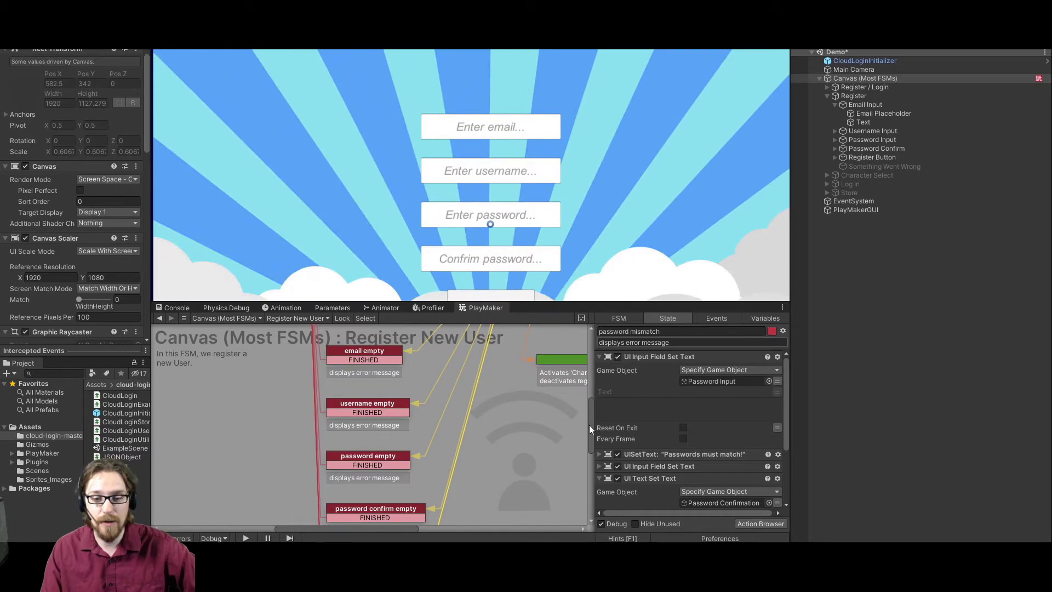
Maximize PlayMaker to check the connection state's Game ID 7 and token, then select CloudLoginInitializer.
{"action": "right_click", "coordinate": [495, 312]}
{"action": "left_click", "coordinate": [511, 314]}
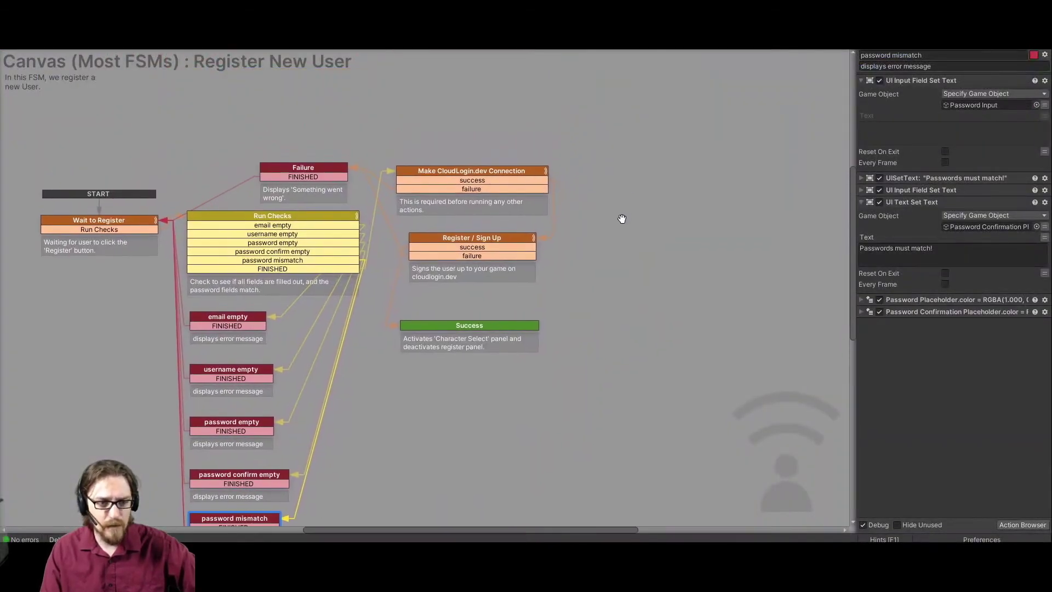
{"action": "left_click", "coordinate": [291, 219]}
{"action": "left_click", "coordinate": [461, 175]}
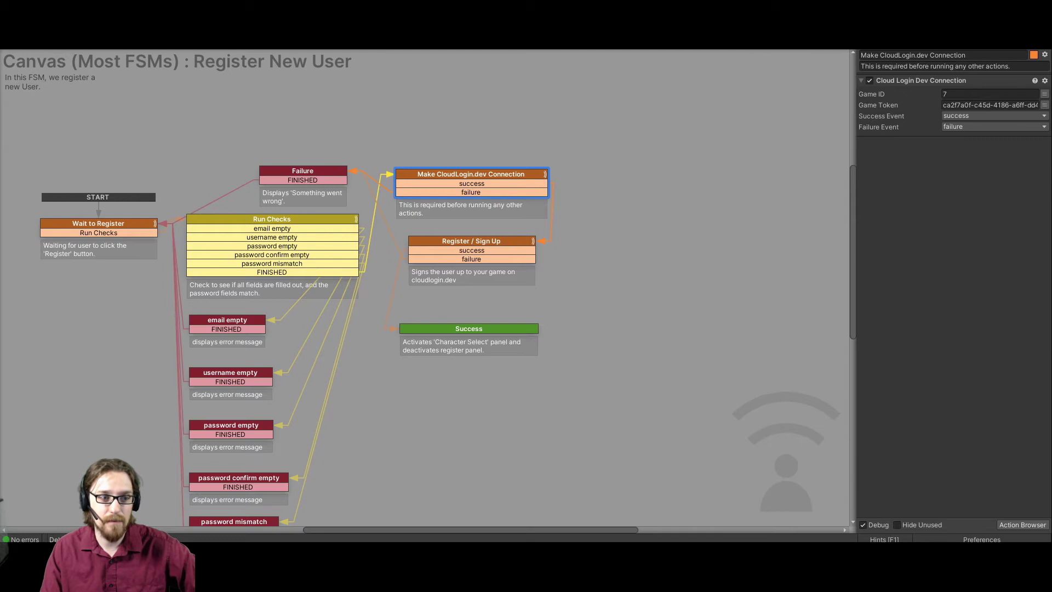
{"action": "right_click", "coordinate": [44, 43]}
{"action": "left_click", "coordinate": [71, 37]}
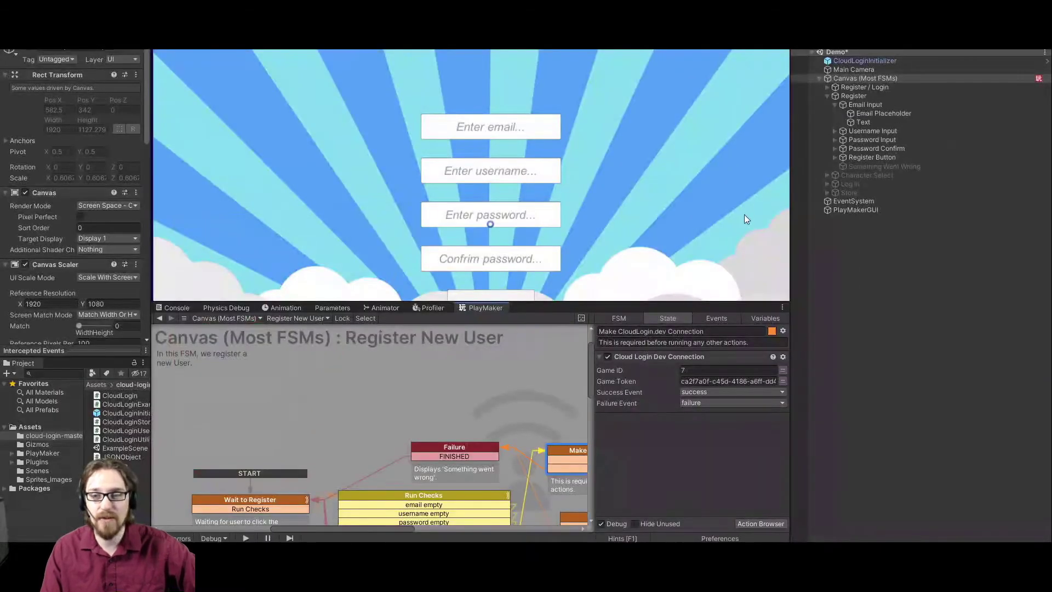
{"action": "left_click", "coordinate": [861, 61]}
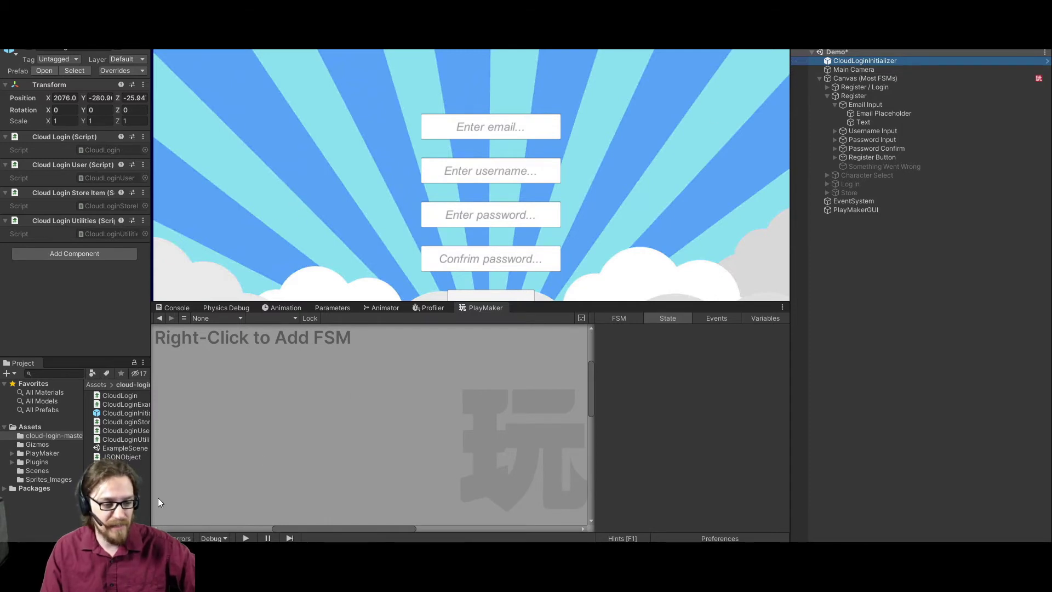
Widen the Inspector and compare the CloudLoginInitializer prefab with its scene copy's four Cloud Login scripts.
{"action": "left_click_drag", "start_coordinate": [155, 496], "coordinate": [225, 496]}
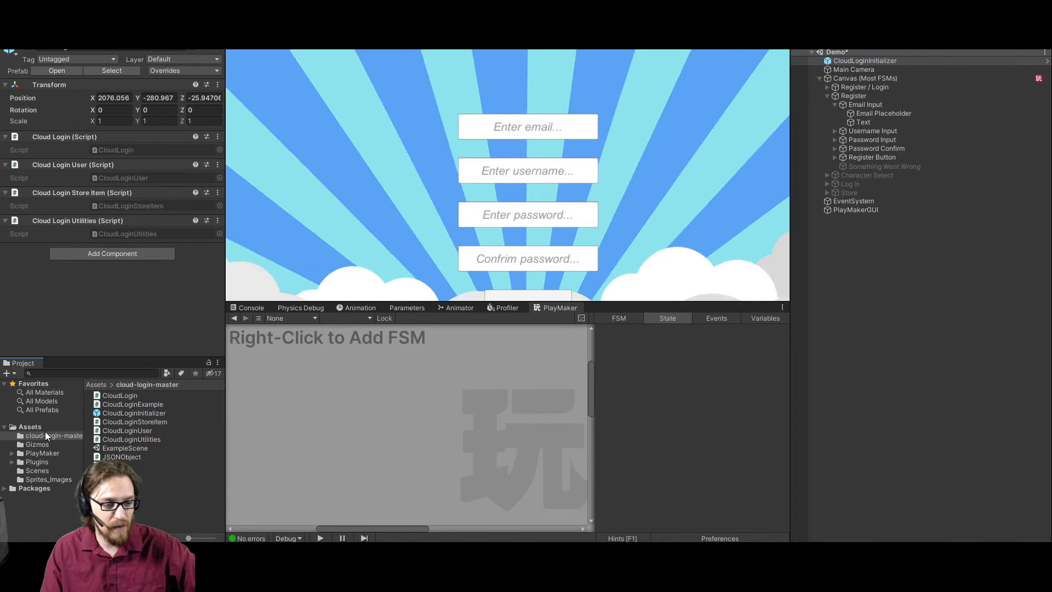
{"action": "left_click", "coordinate": [46, 432]}
{"action": "left_click", "coordinate": [124, 413]}
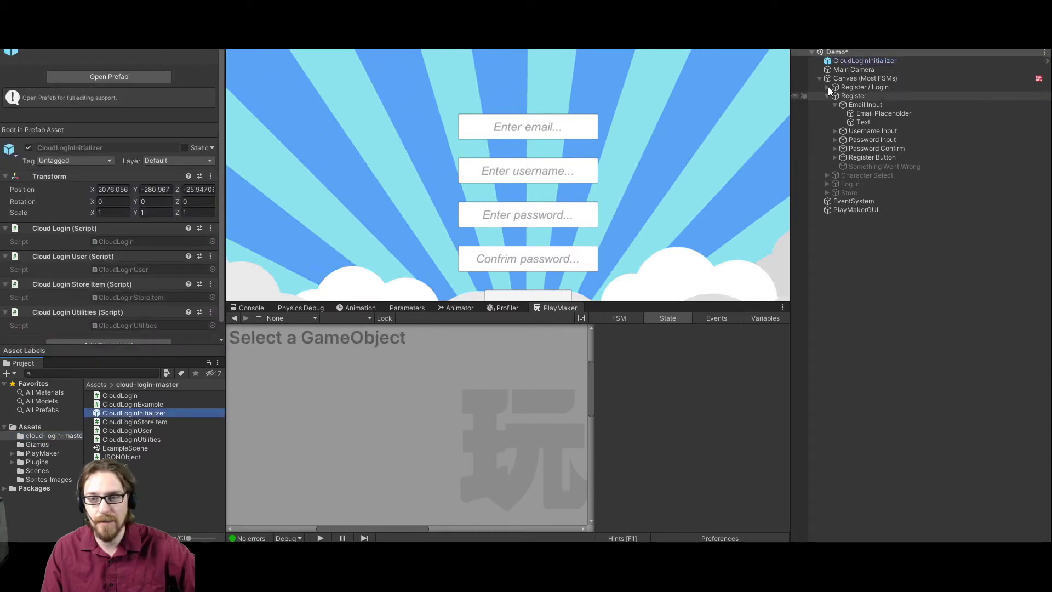
{"action": "left_click", "coordinate": [863, 61]}
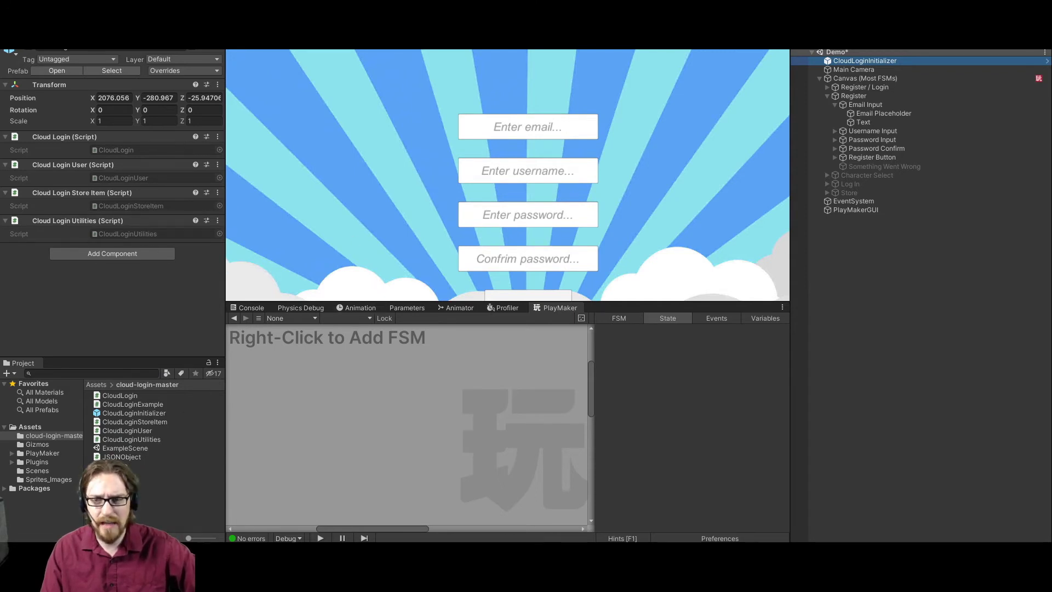
Maximize the Canvas's Register New User FSM graph and pan it to show the Game ID 7 connection state.
{"action": "left_click", "coordinate": [867, 80]}
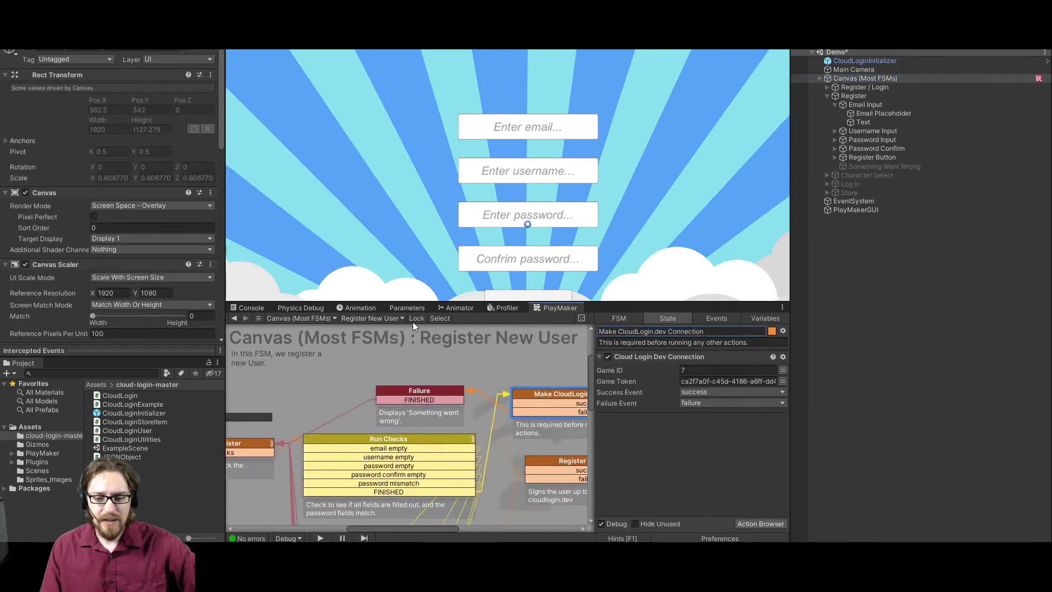
{"action": "right_click", "coordinate": [544, 308]}
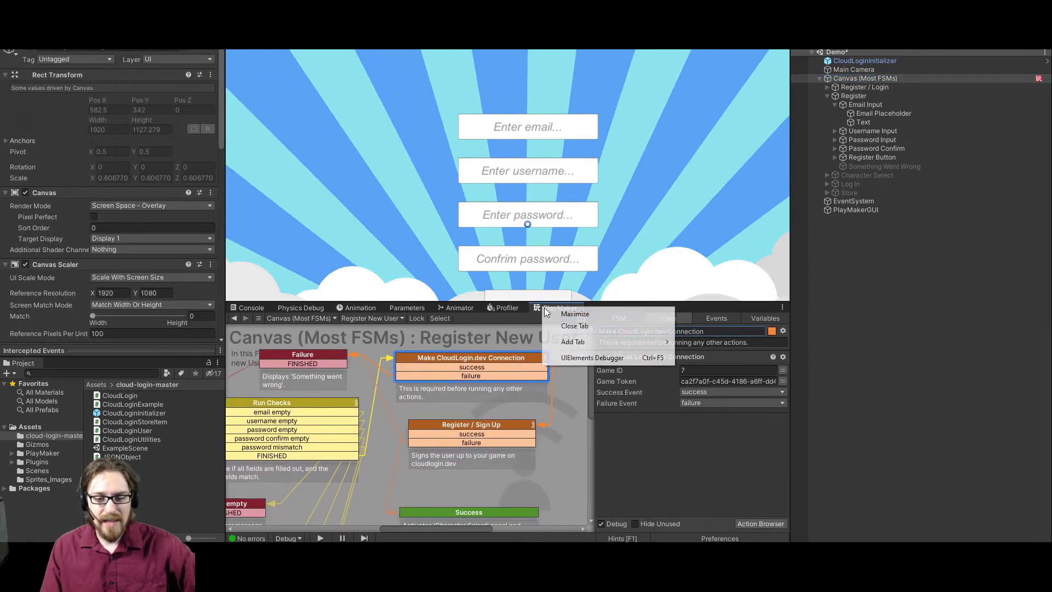
{"action": "left_click", "coordinate": [560, 315]}
{"action": "middle_click_drag", "start_coordinate": [394, 148], "coordinate": [528, 231]}
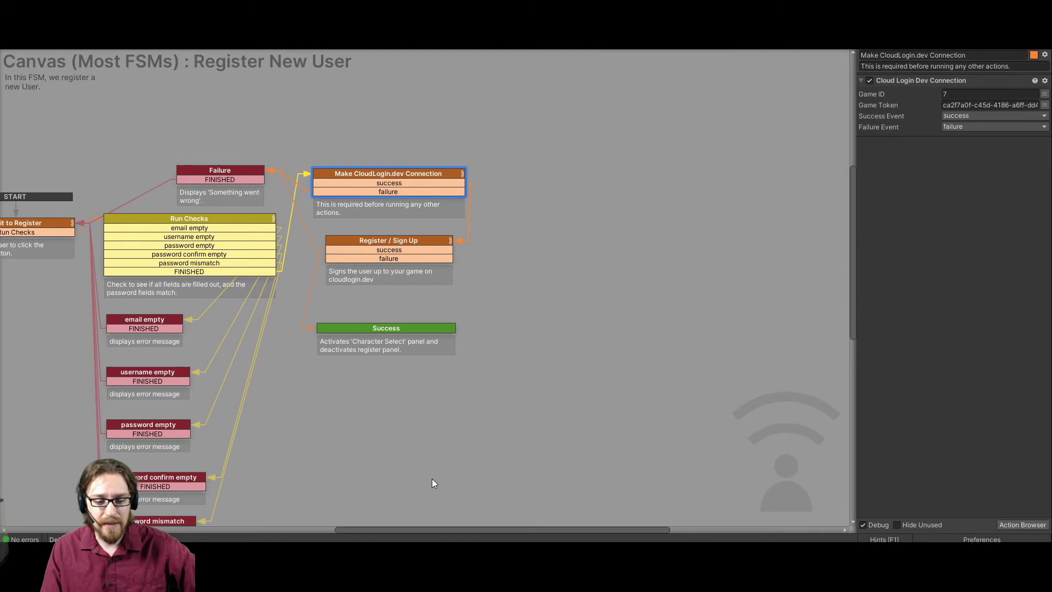
{"action": "key", "text": "alt+Tab"}
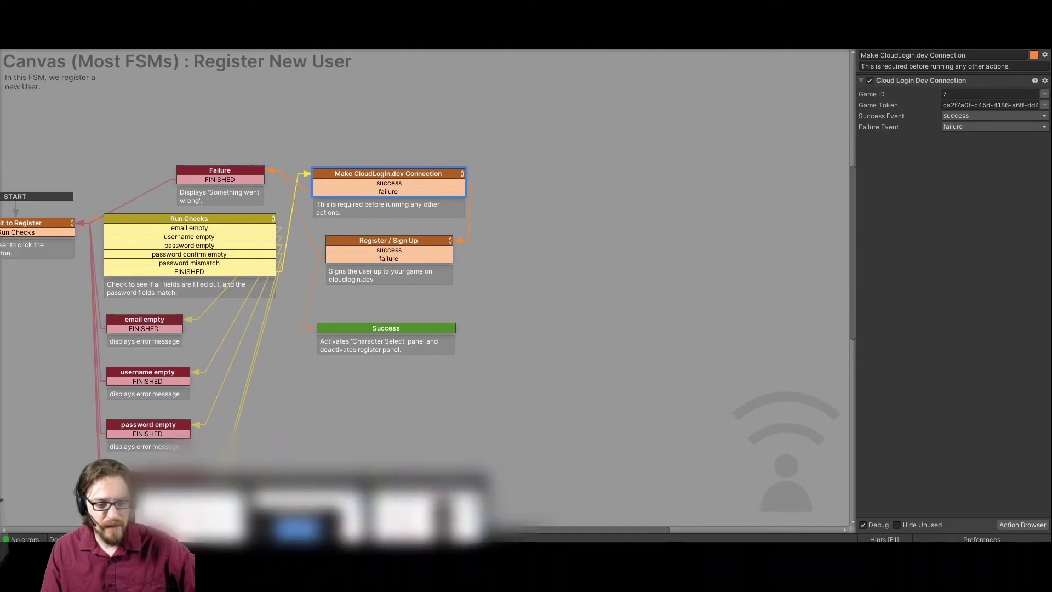
In the browser's CloudLogin dashboard, select the Demo Game's Game ID 11 and its API token.
{"action": "key", "text": "ctrl+Tab"}
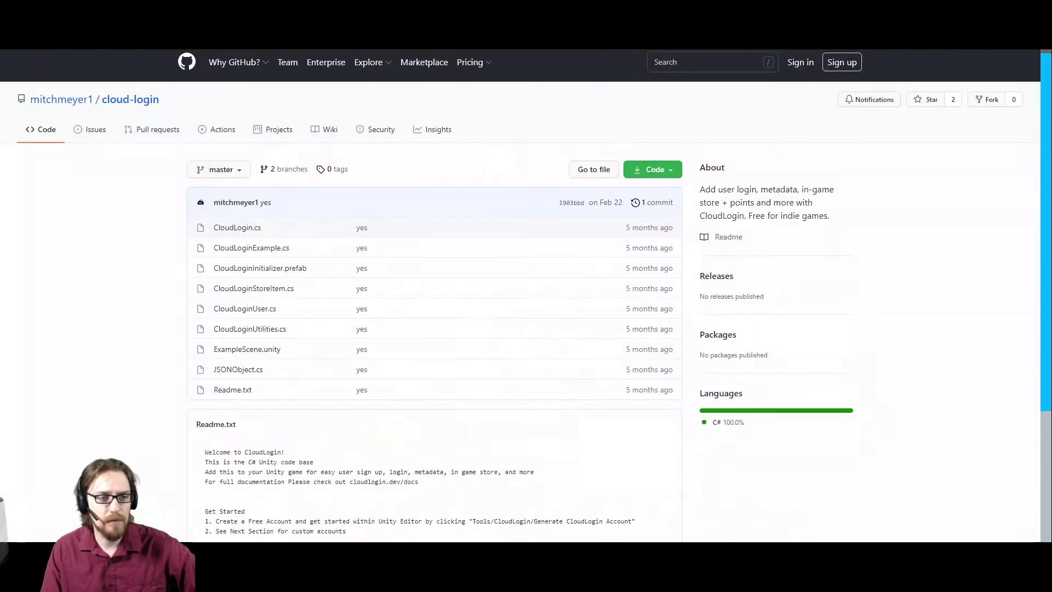
{"action": "key", "text": "ctrl+Tab"}
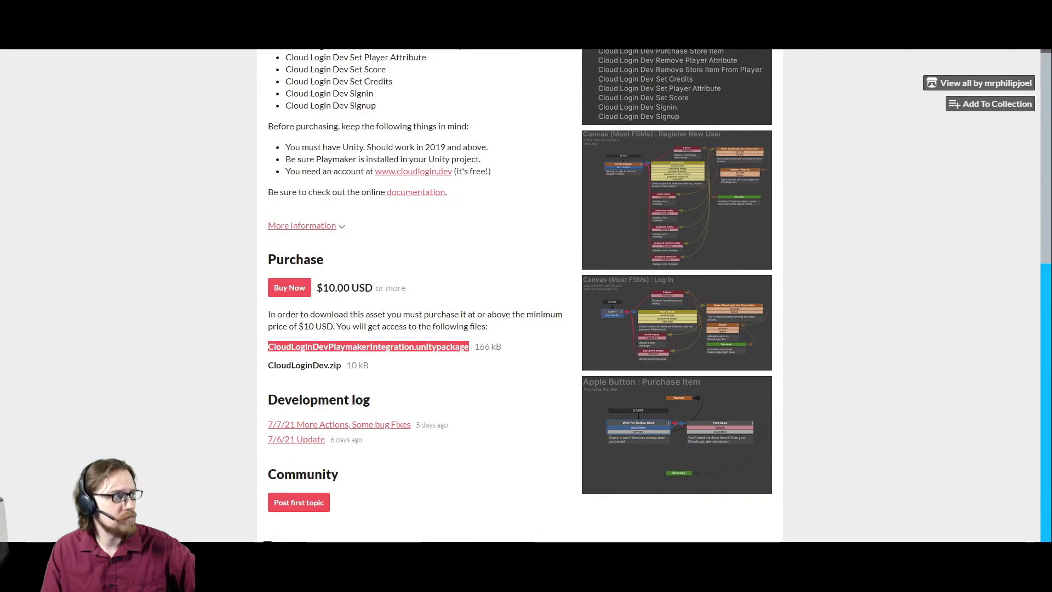
{"action": "key", "text": "ctrl+Tab"}
{"action": "key", "text": "ctrl+Tab"}
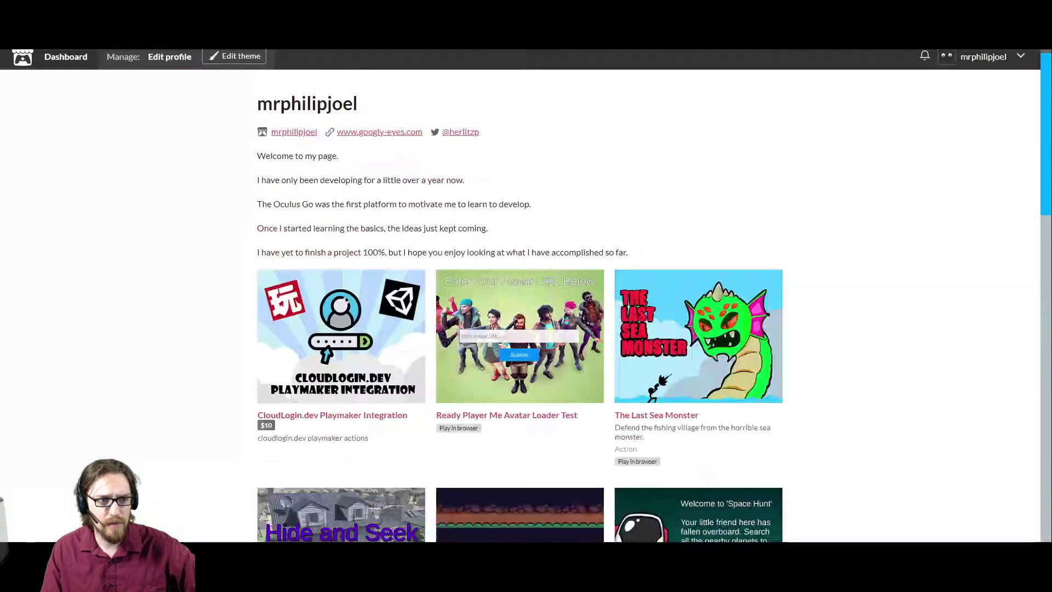
{"action": "key", "text": "ctrl+Tab"}
{"action": "key", "text": "ctrl+Tab"}
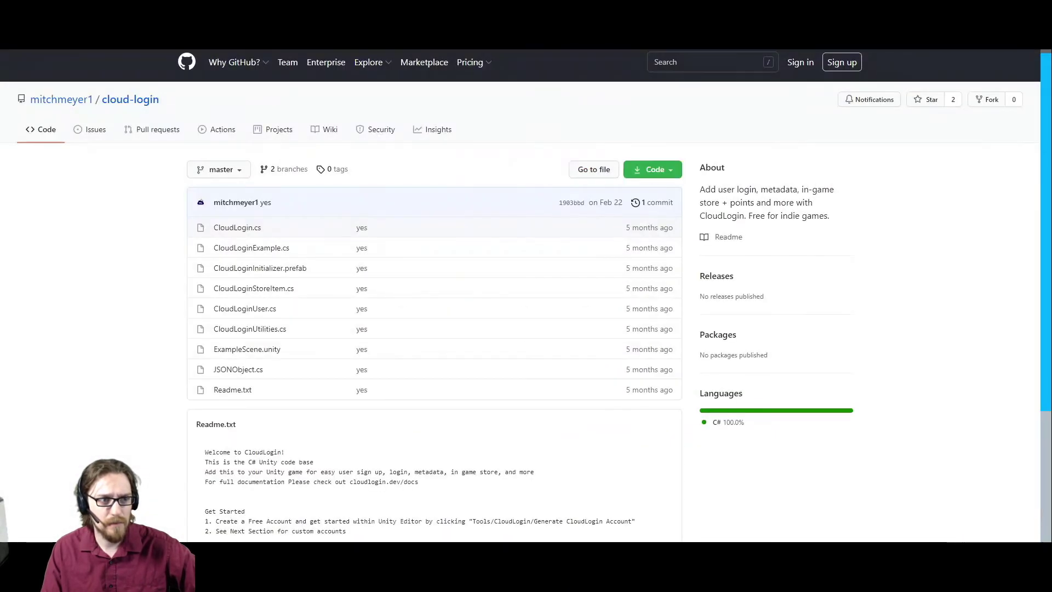
{"action": "scroll", "coordinate": [212, 126], "scroll_direction": "up", "scroll_amount": 15}
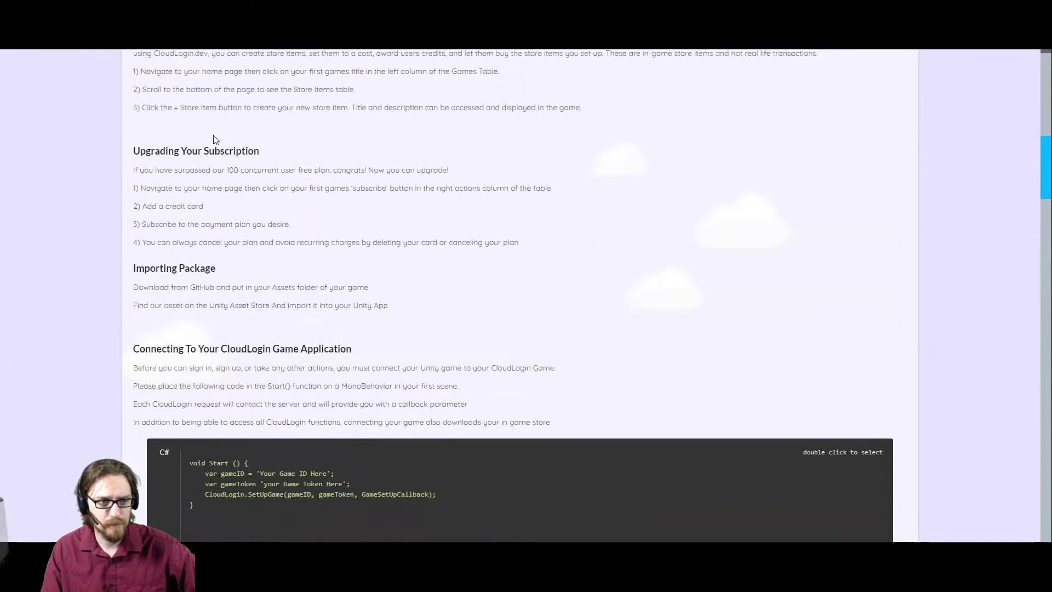
{"action": "scroll", "coordinate": [198, 114], "scroll_direction": "up", "scroll_amount": 4}
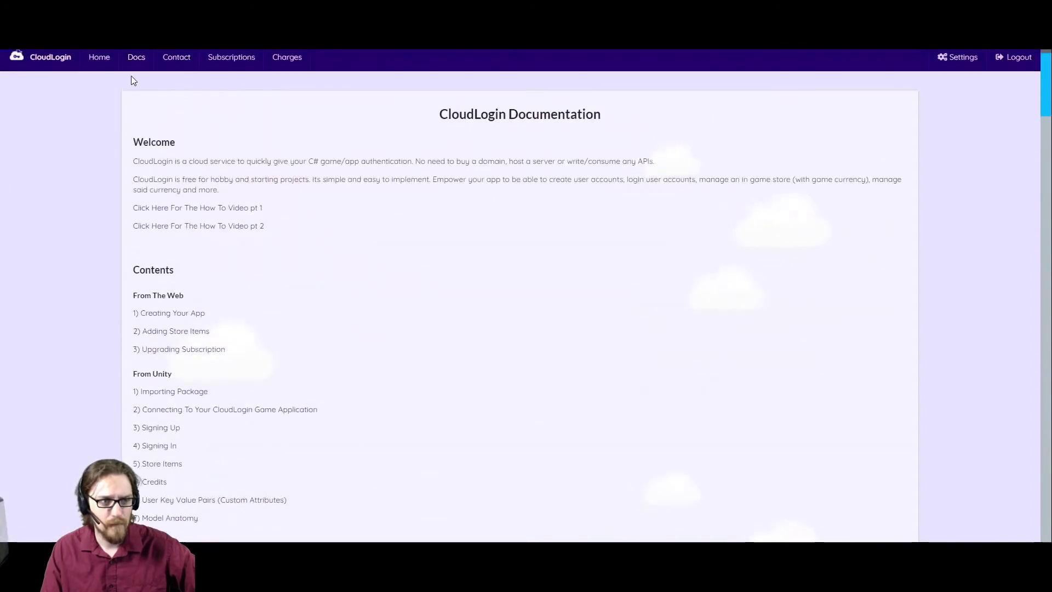
{"action": "left_click", "coordinate": [105, 62]}
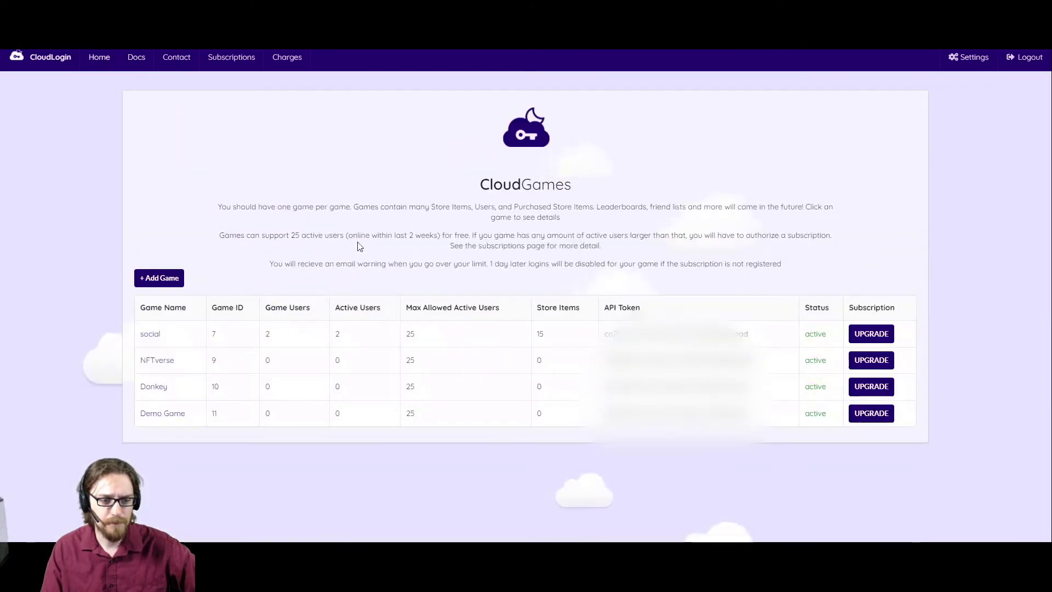
{"action": "double_click", "coordinate": [213, 414]}
{"action": "left_click_drag", "start_coordinate": [606, 413], "coordinate": [763, 428]}
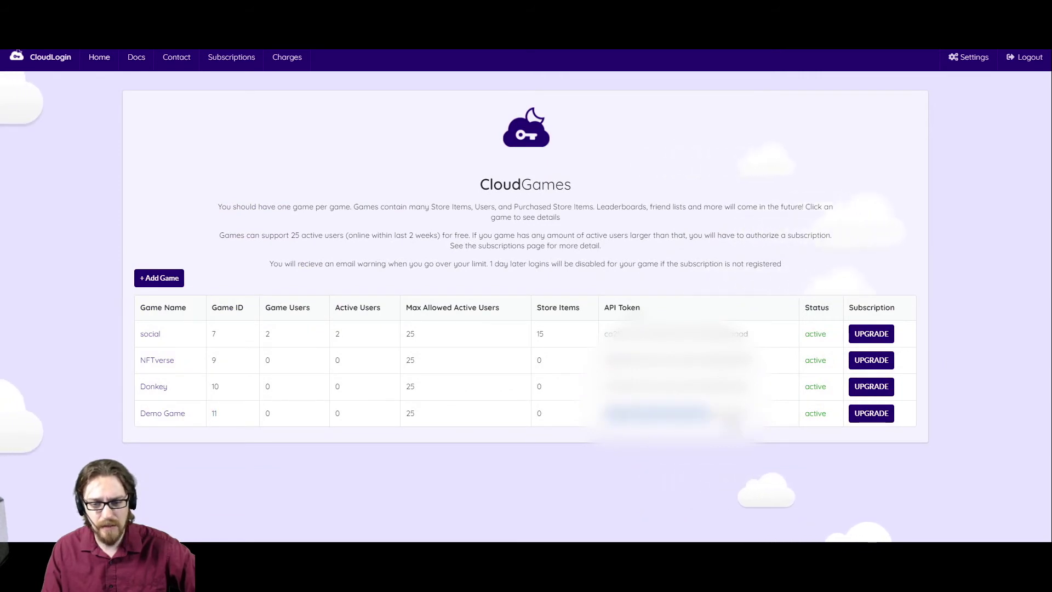
Set the Cloud Login Dev Connection Game ID to 11 and paste the Demo Game's API token into Game Token.
{"action": "key", "text": "alt+Tab"}
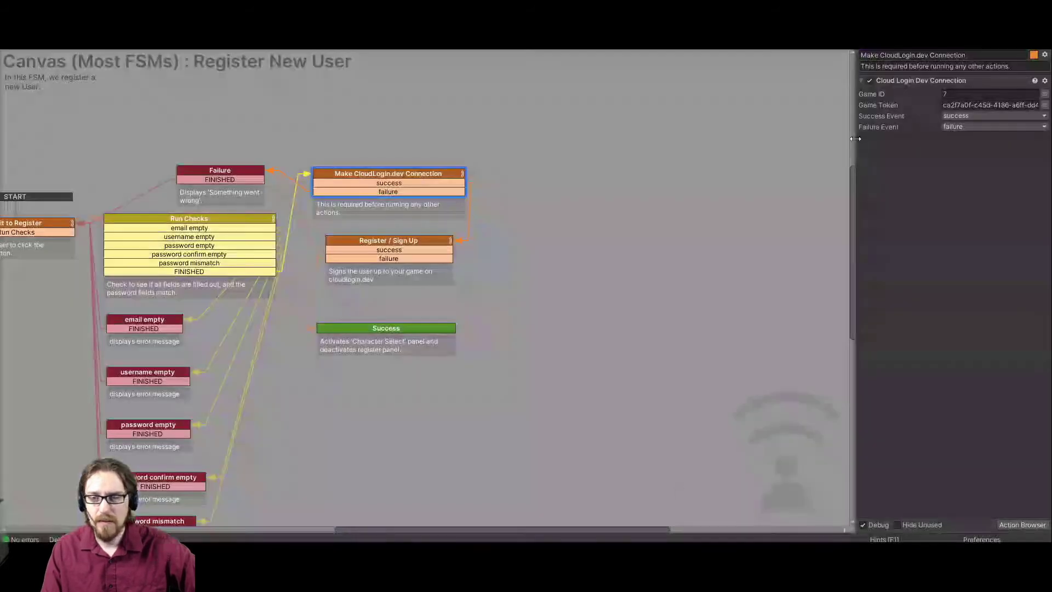
{"action": "left_click", "coordinate": [954, 93]}
{"action": "type", "text": "11"}
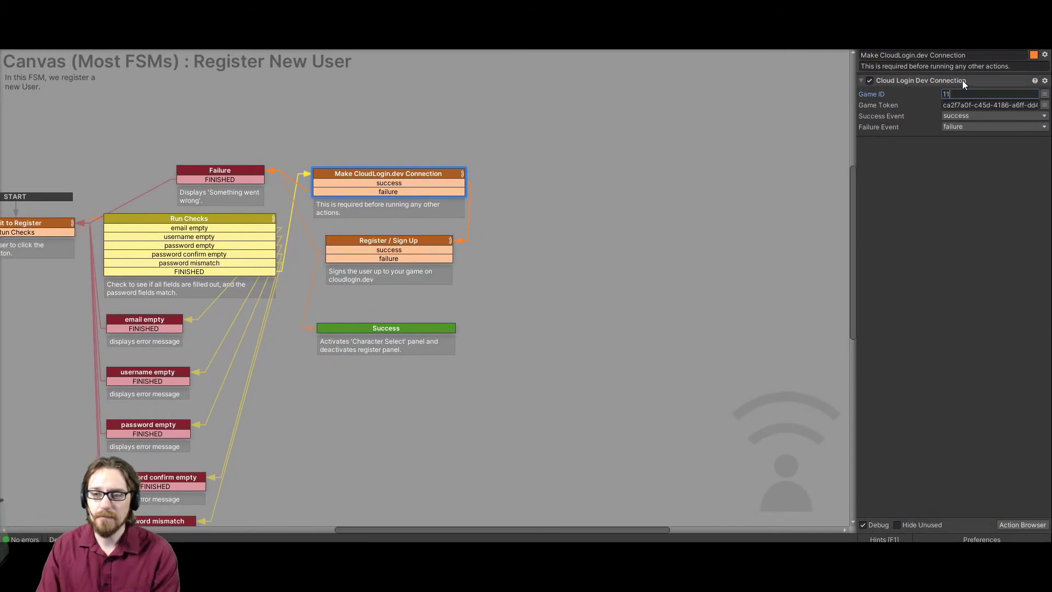
{"action": "key", "text": "alt+Tab"}
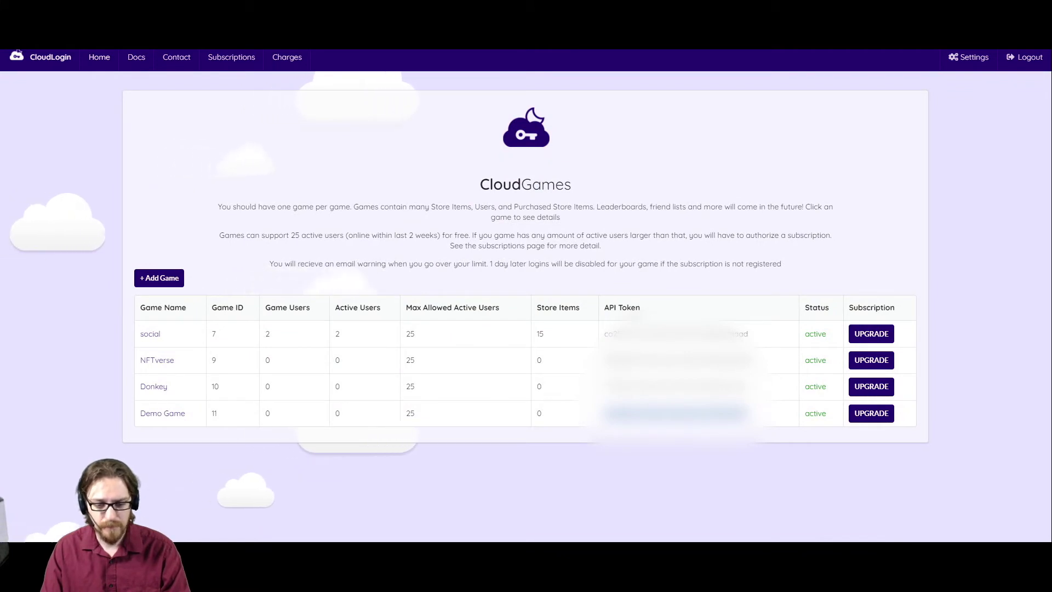
{"action": "key", "text": "alt+Tab"}
{"action": "left_click", "coordinate": [971, 105]}
{"action": "key", "text": "ctrl+v"}
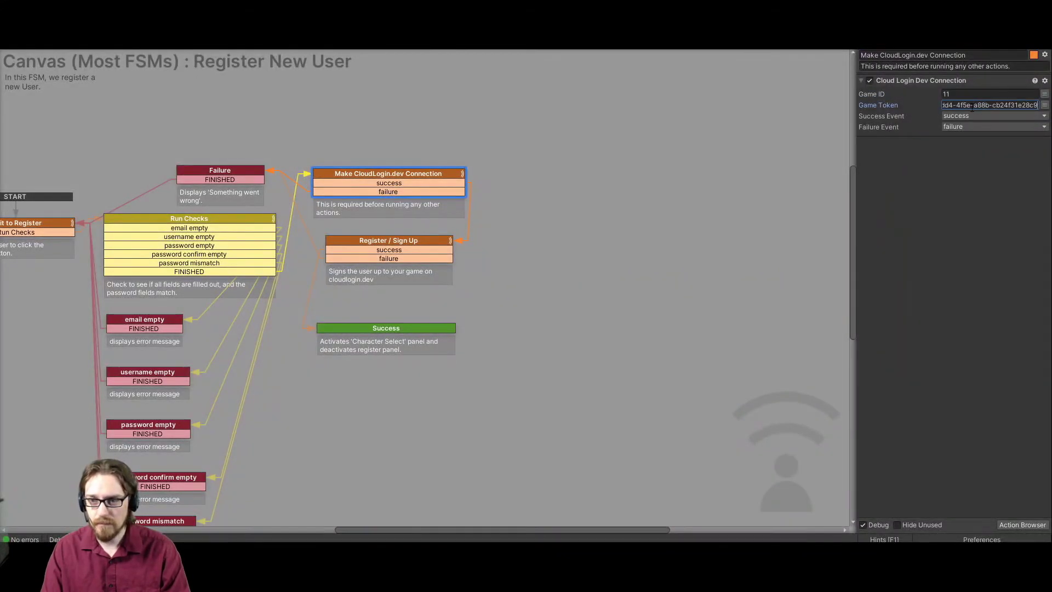
{"action": "left_click", "coordinate": [966, 195]}
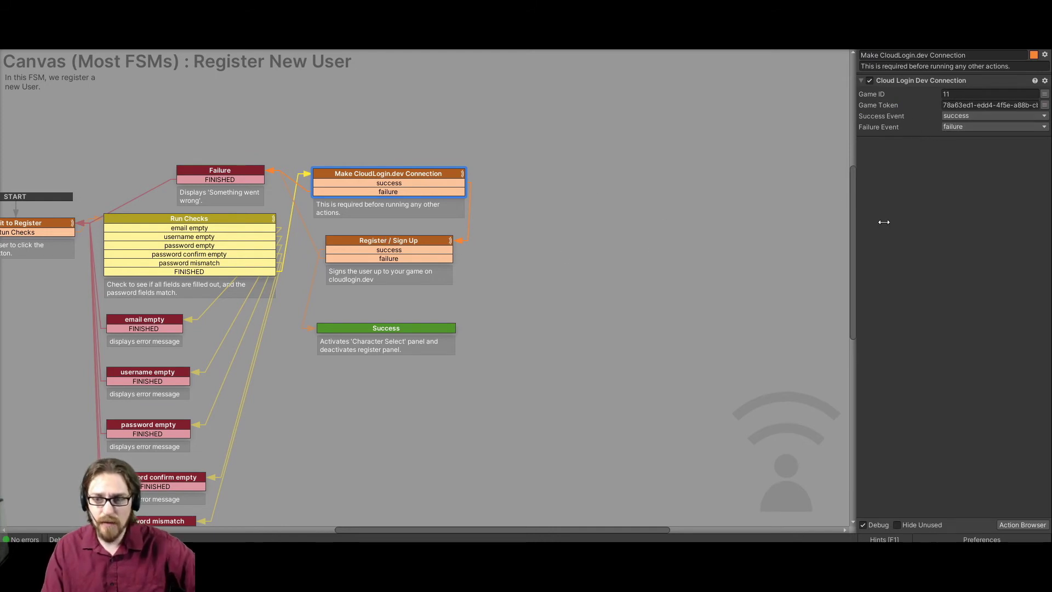
Review the Register / Sign Up, connection and Failure states, then un-maximize the PlayMaker panel.
{"action": "left_click", "coordinate": [392, 241]}
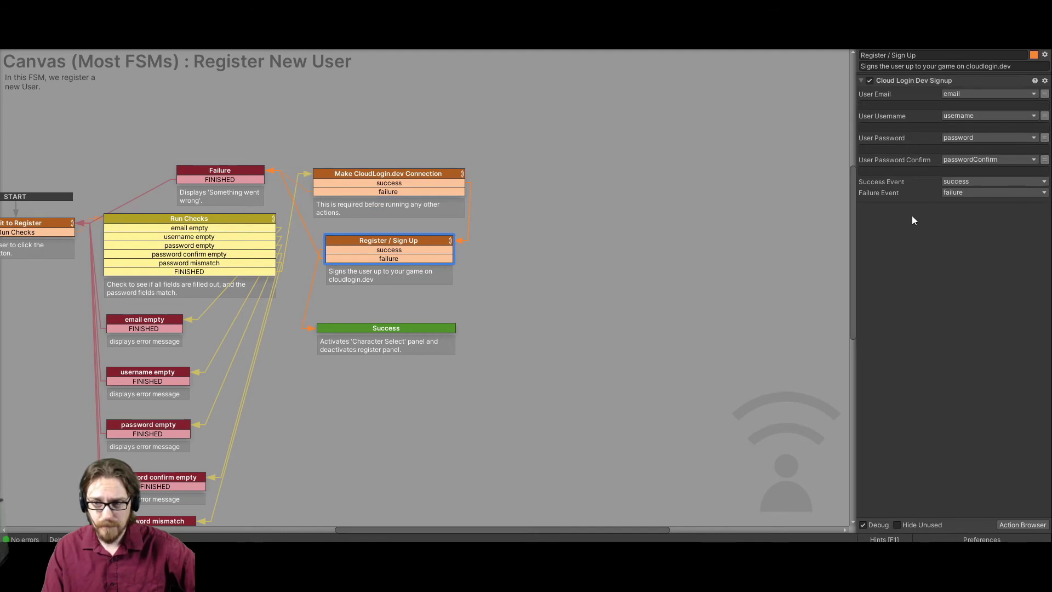
{"action": "left_click", "coordinate": [398, 175]}
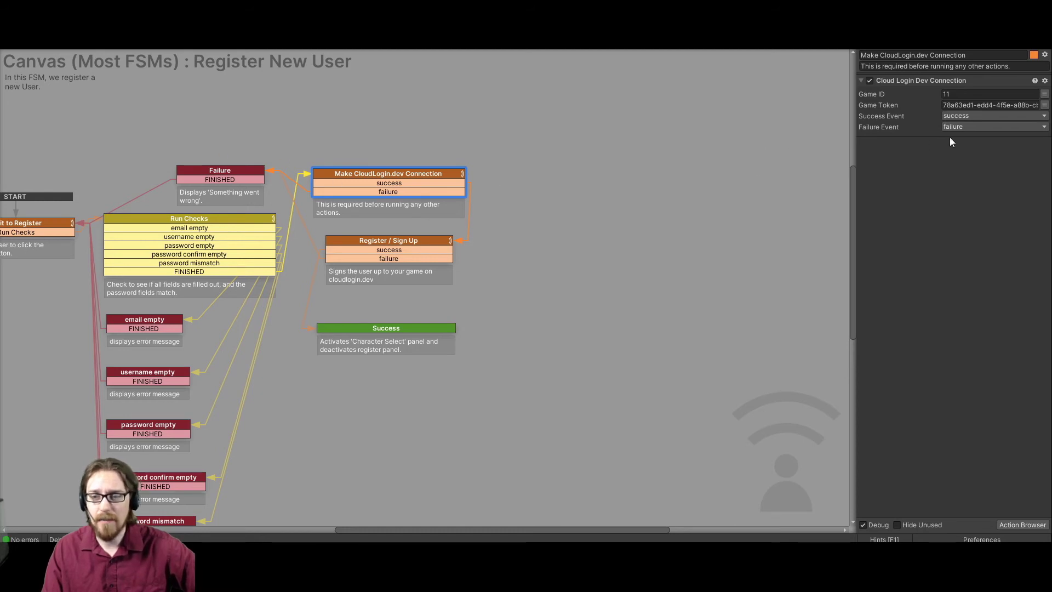
{"action": "left_click", "coordinate": [194, 177]}
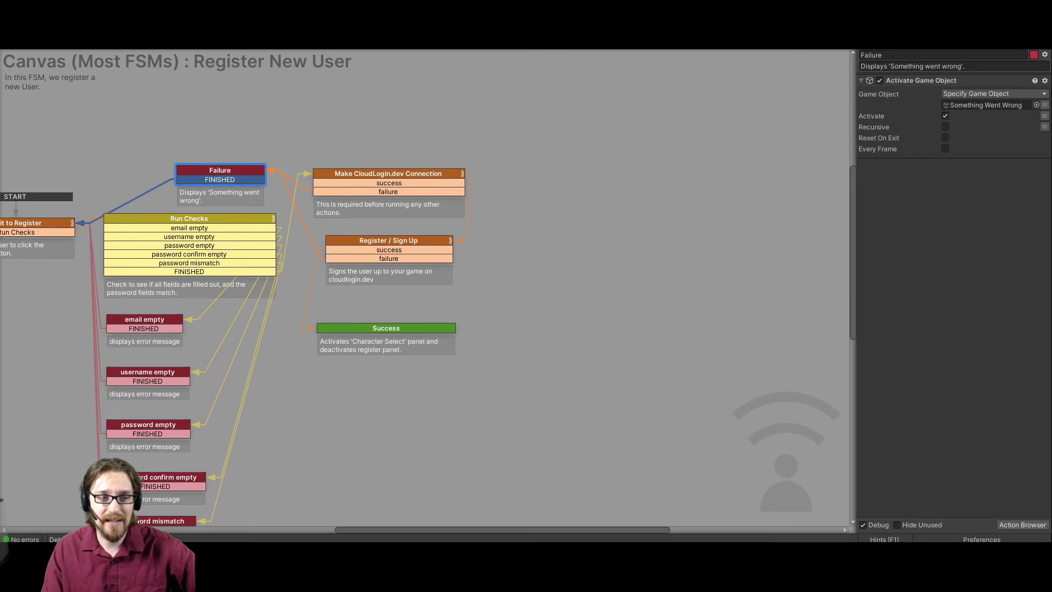
{"action": "right_click", "coordinate": [40, 50]}
{"action": "left_click", "coordinate": [99, 81]}
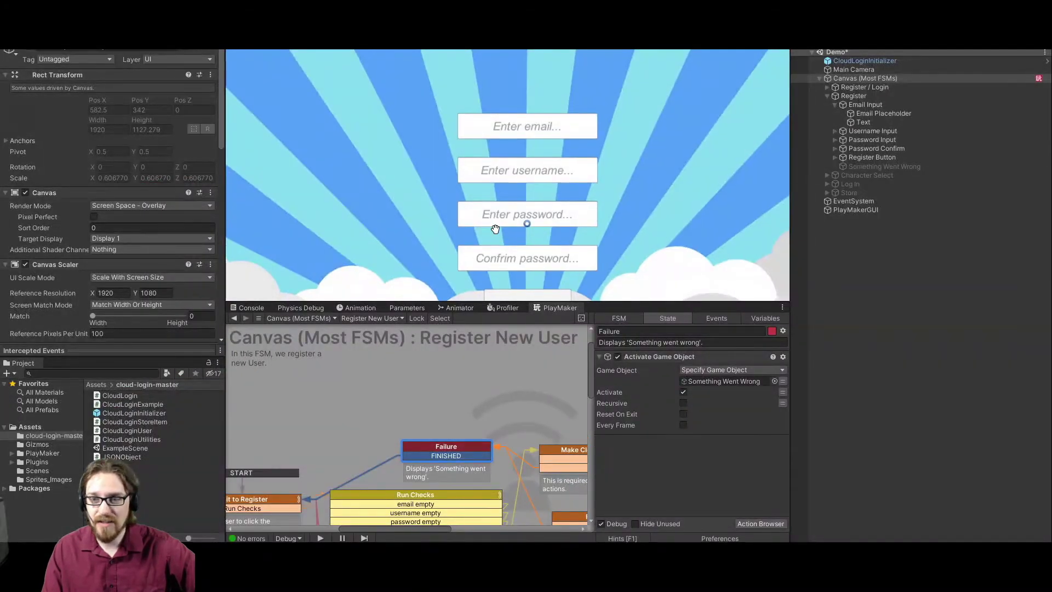
Preview the Something Went Wrong message by toggling it on and off, then reselect Canvas (Most FSMs).
{"action": "left_click_drag", "start_coordinate": [494, 229], "coordinate": [495, 114]}
{"action": "left_click", "coordinate": [884, 166]}
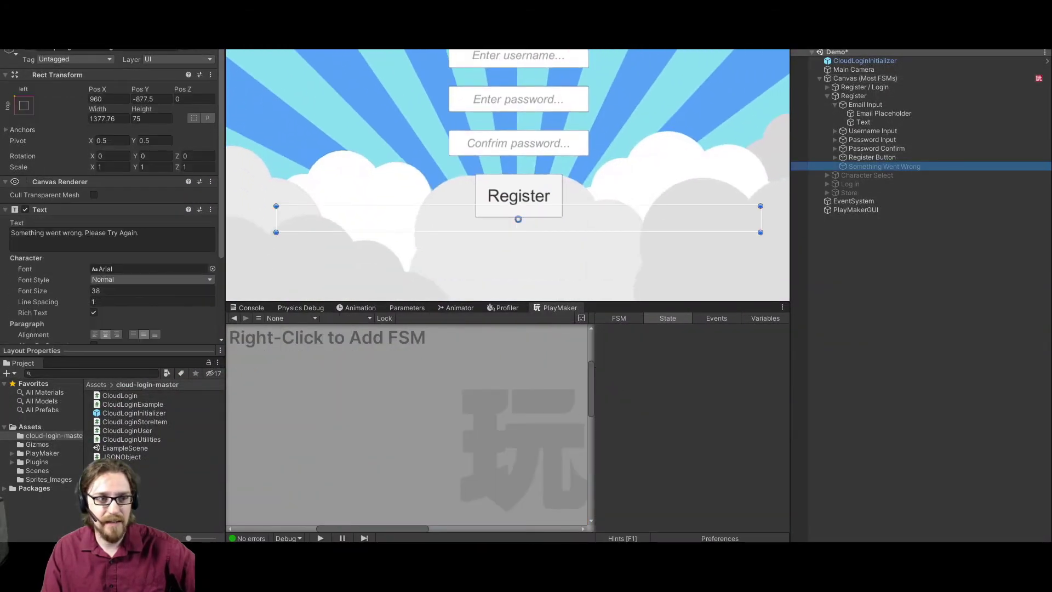
{"action": "left_click", "coordinate": [30, 50]}
{"action": "left_click", "coordinate": [30, 50]}
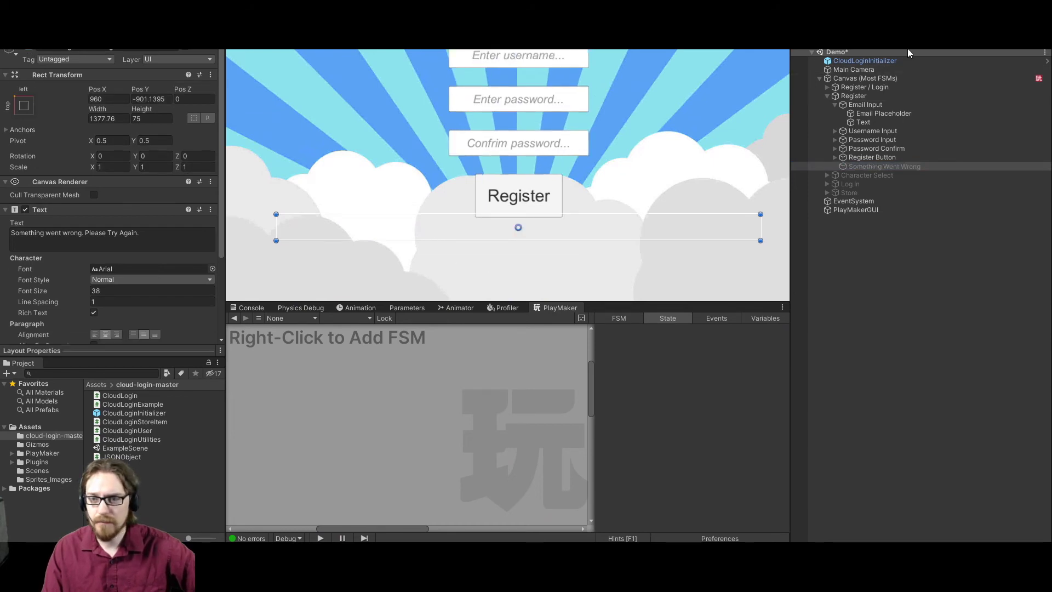
{"action": "left_click", "coordinate": [879, 78]}
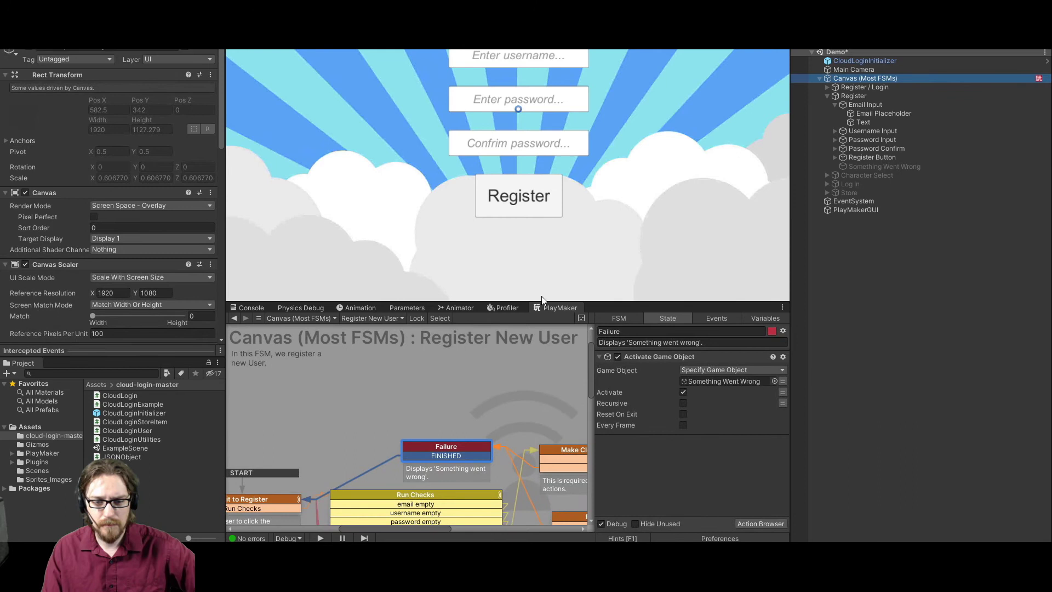
{"action": "right_click", "coordinate": [551, 310]}
Maximize the FSM graph and inspect the connection, Register / Sign Up and Run Checks states.
{"action": "left_click", "coordinate": [565, 317]}
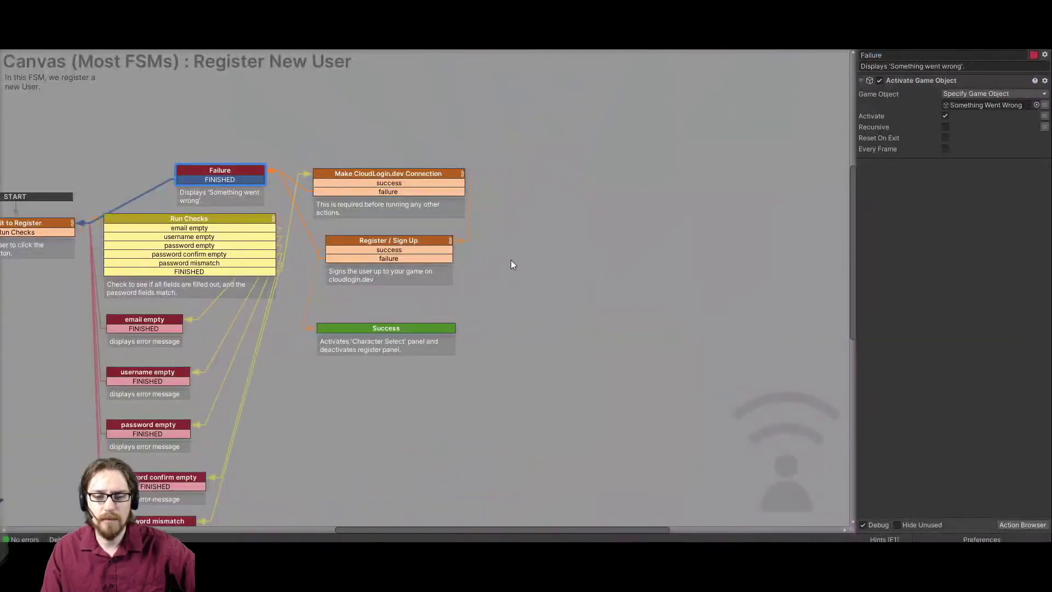
{"action": "left_click", "coordinate": [375, 178]}
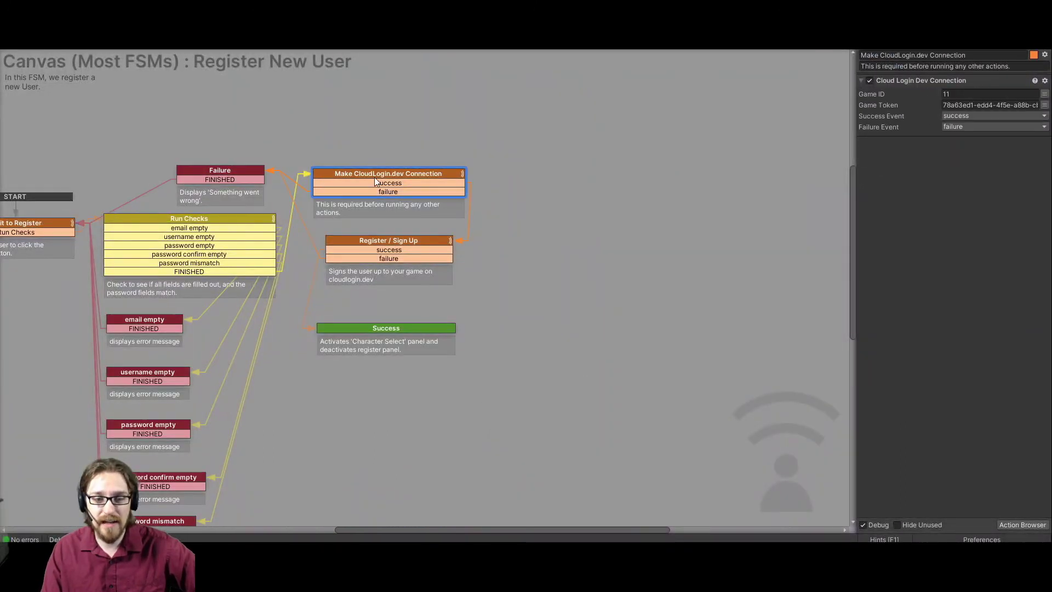
{"action": "left_click", "coordinate": [414, 243]}
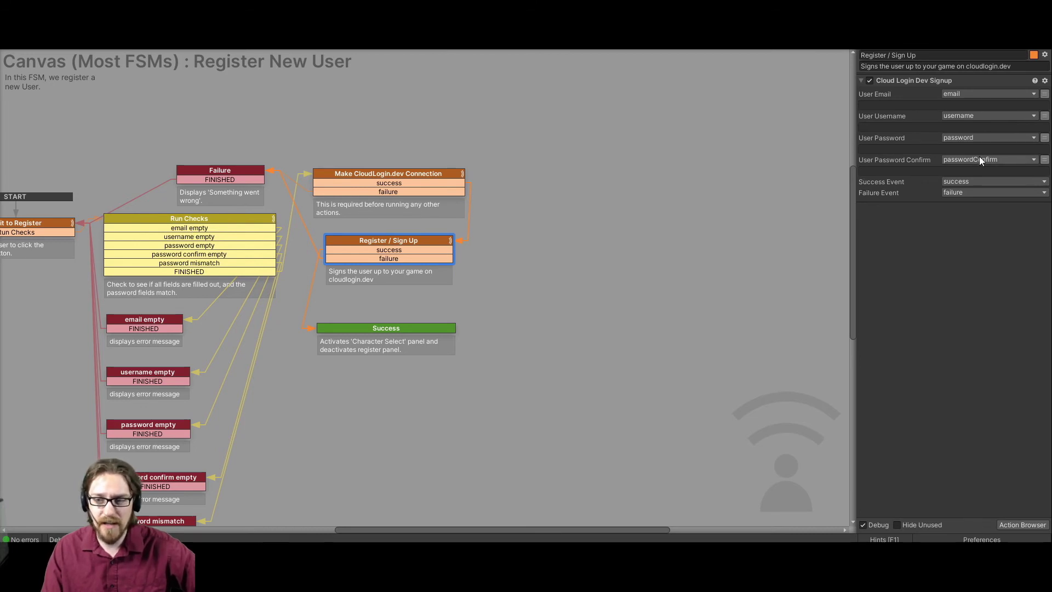
{"action": "left_click", "coordinate": [212, 219]}
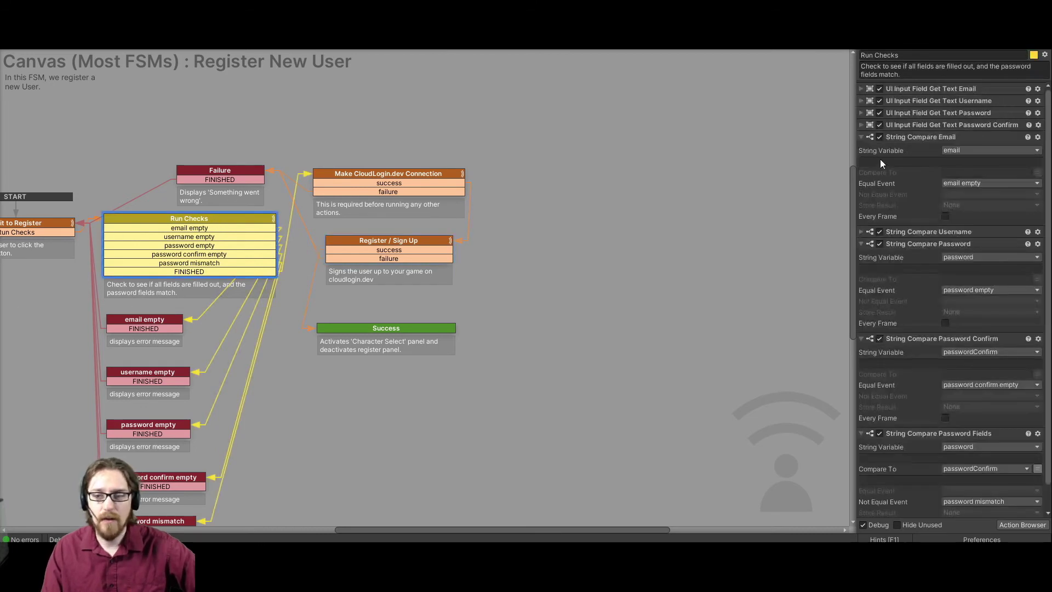
{"action": "left_click", "coordinate": [436, 243]}
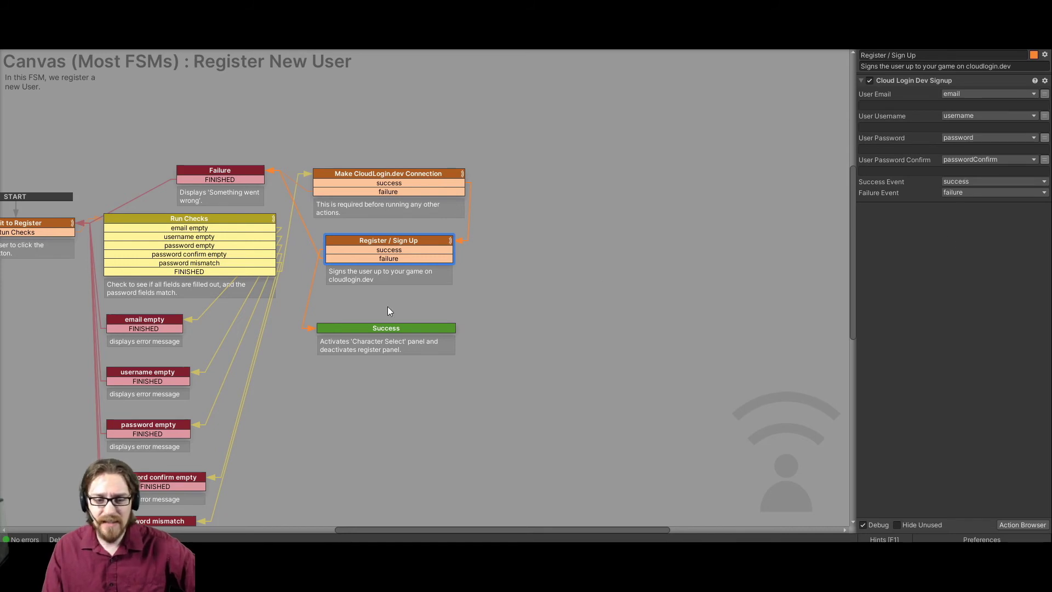
Inspect how Register / Sign Up leads to the Success and Failure states, then open the canvas's FSM list.
{"action": "left_click", "coordinate": [397, 330]}
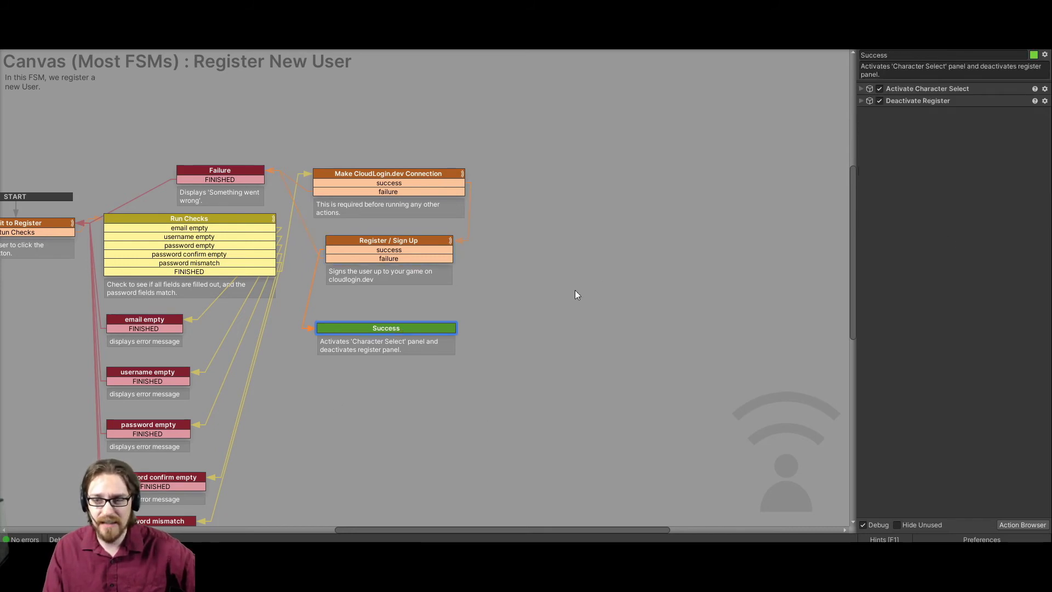
{"action": "left_click", "coordinate": [386, 255]}
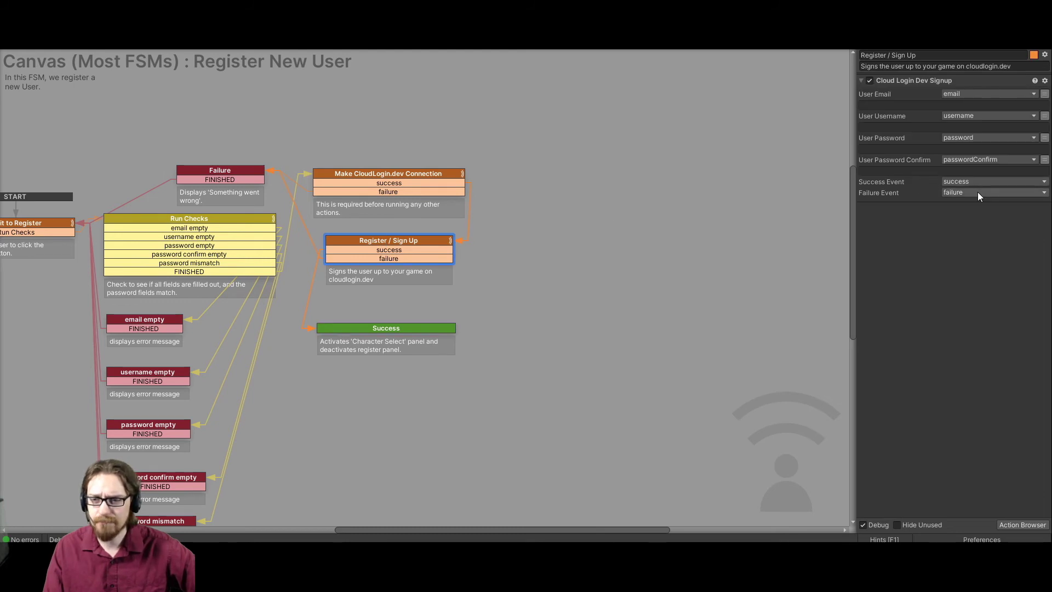
{"action": "left_click", "coordinate": [216, 174]}
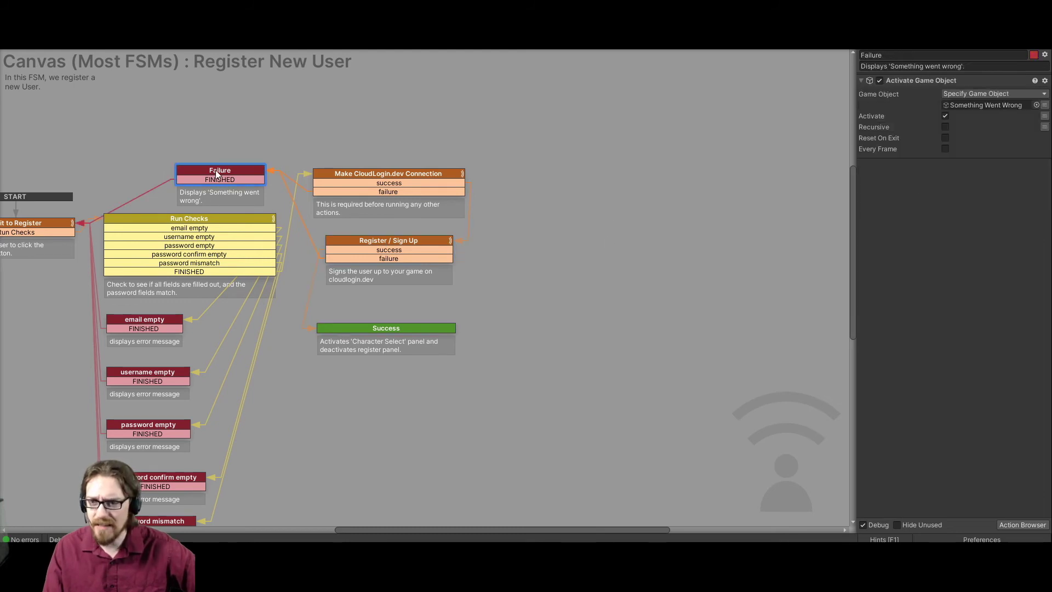
{"action": "left_click", "coordinate": [381, 239]}
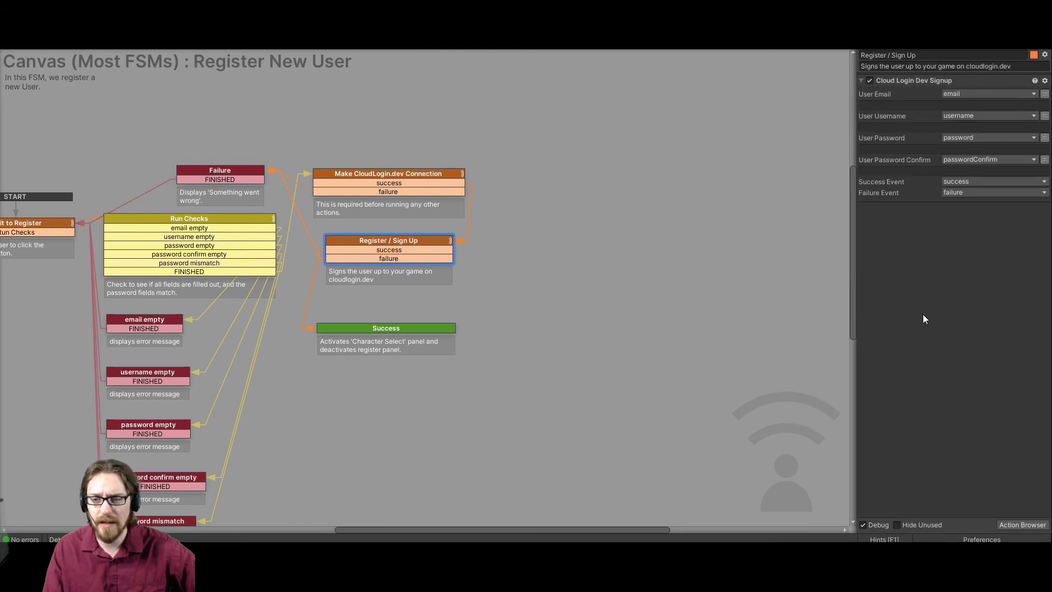
{"action": "left_click", "coordinate": [244, 175]}
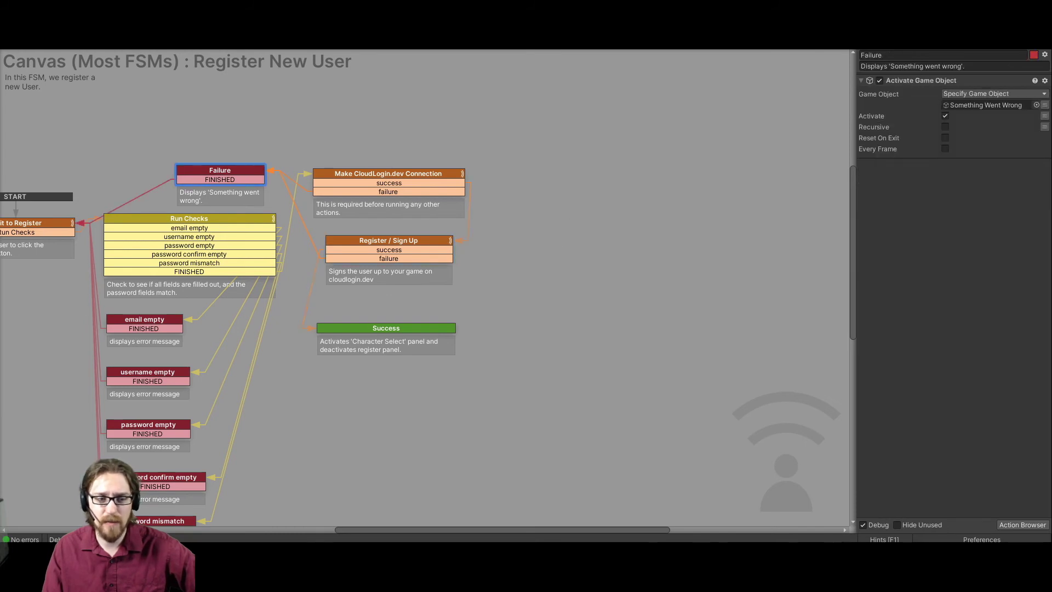
{"action": "left_click", "coordinate": [393, 242]}
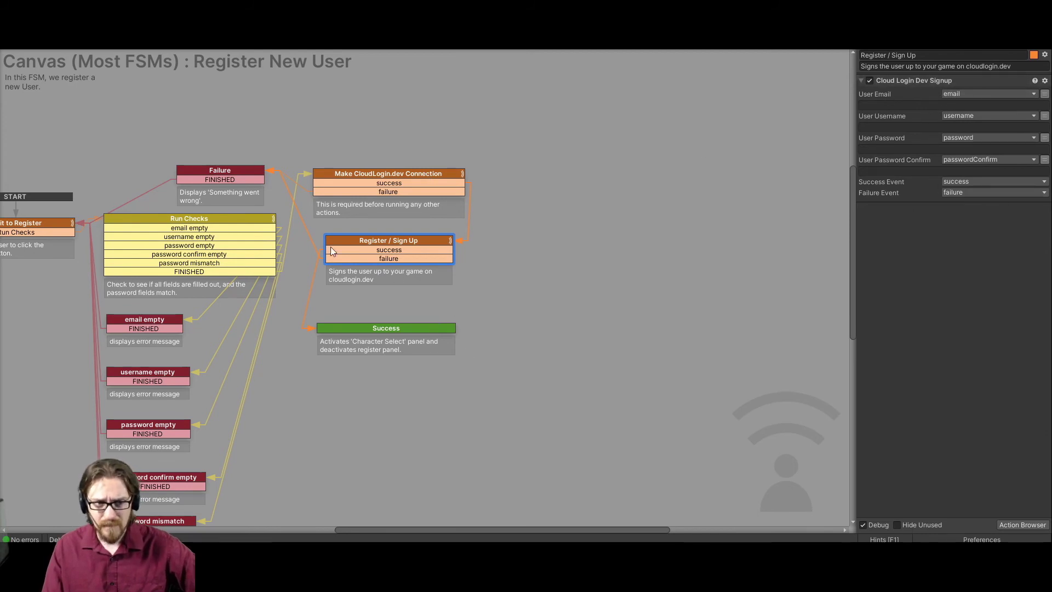
{"action": "left_click", "coordinate": [138, 49]}
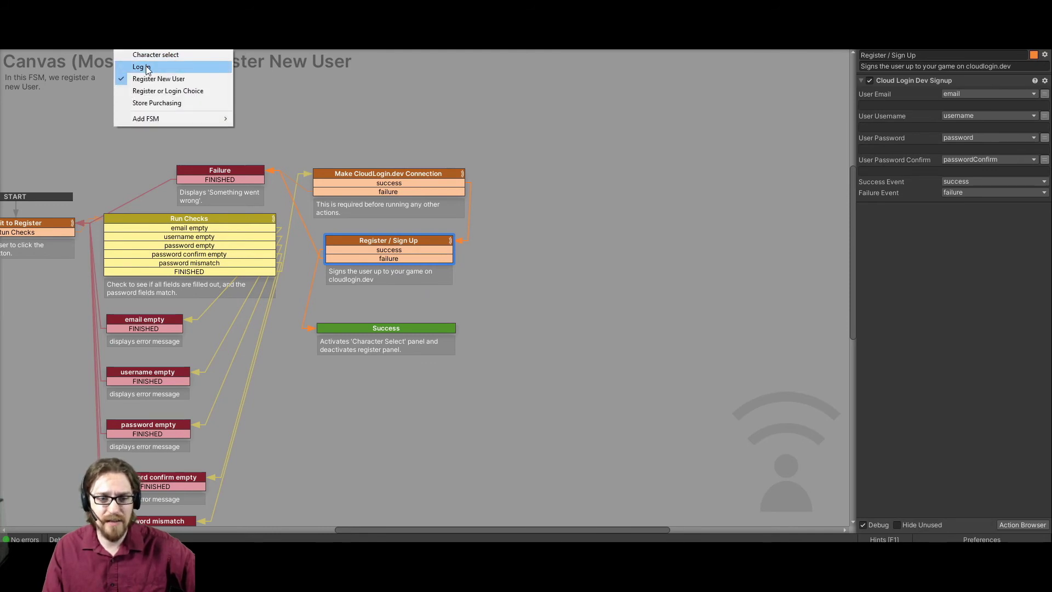
Switch to the Log In FSM, select its Run Checks state, and restore the normal editor layout.
{"action": "left_click", "coordinate": [143, 67]}
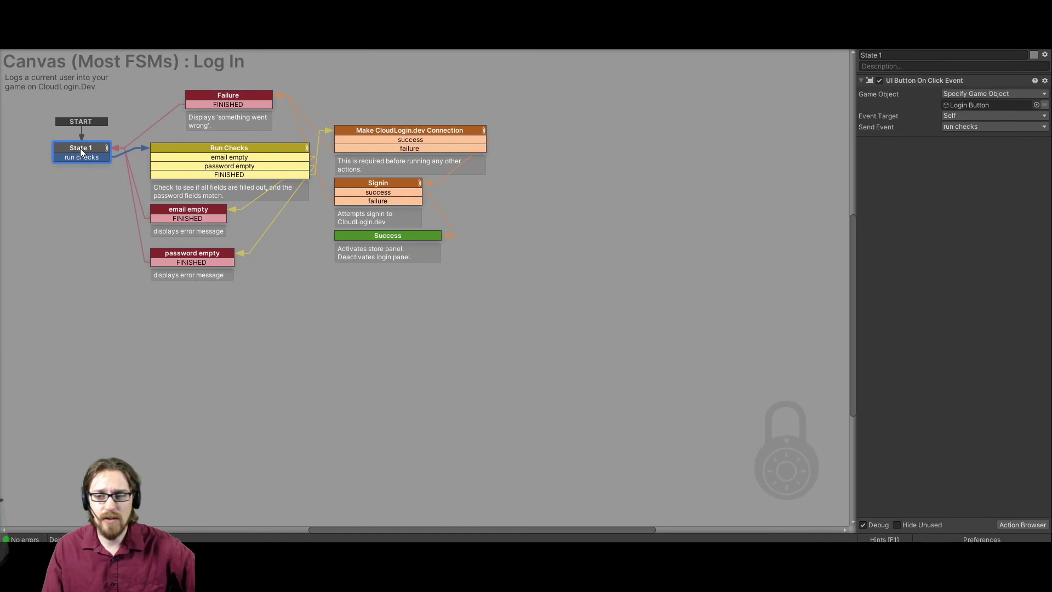
{"action": "left_click", "coordinate": [185, 149]}
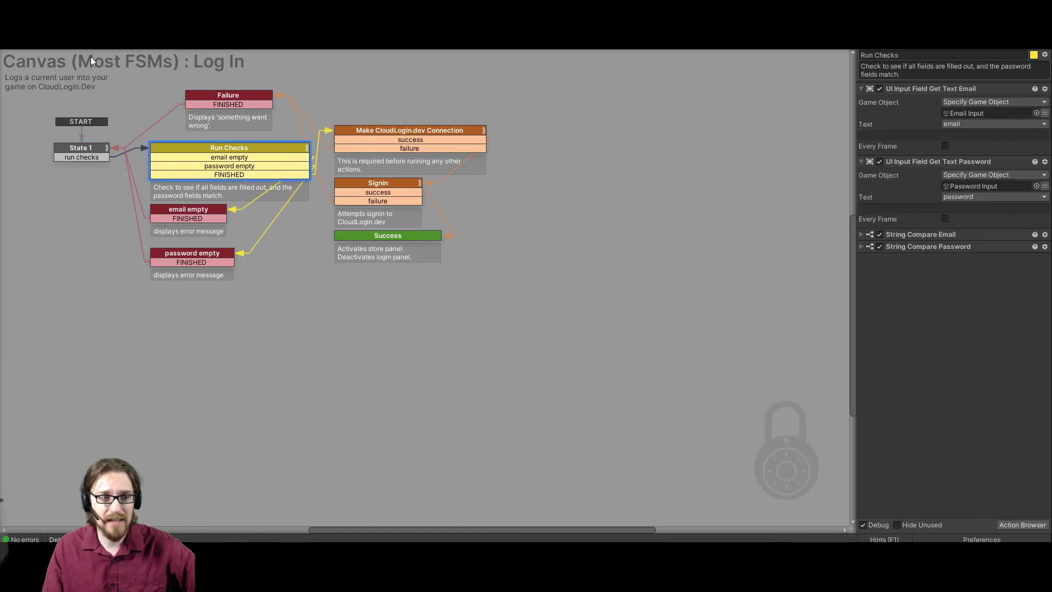
{"action": "right_click", "coordinate": [36, 27]}
{"action": "left_click", "coordinate": [65, 39]}
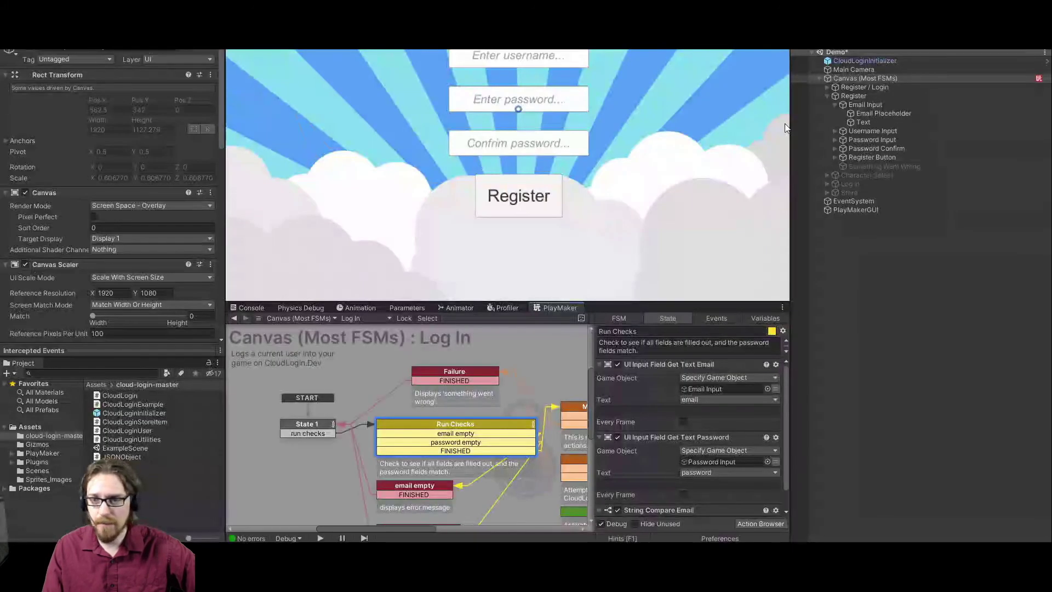
Deactivate the Register panel, activate the Log In panel, and reselect Canvas (Most FSMs).
{"action": "left_click", "coordinate": [864, 95]}
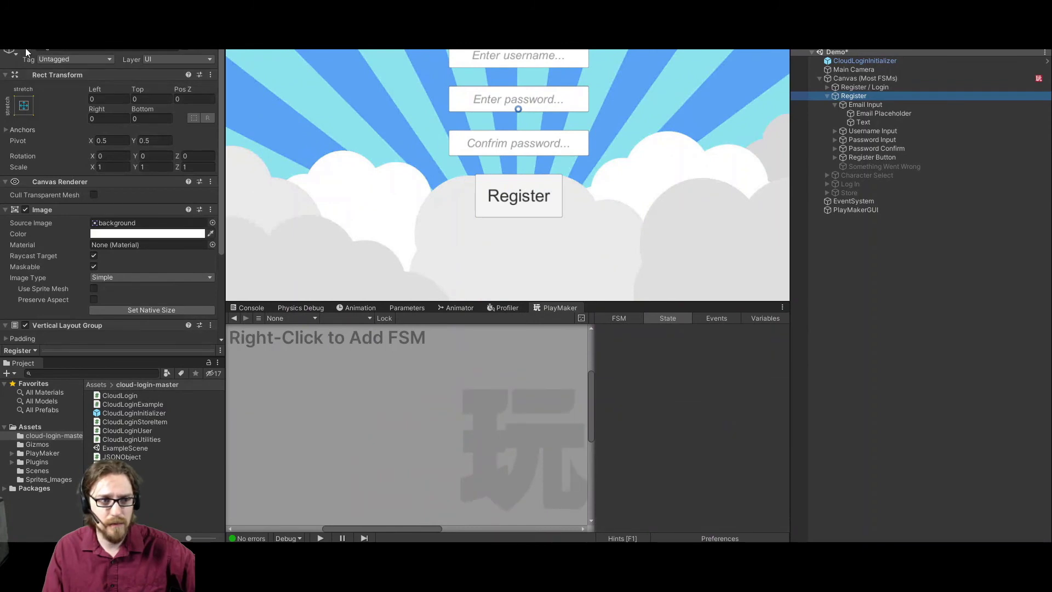
{"action": "left_click", "coordinate": [24, 45]}
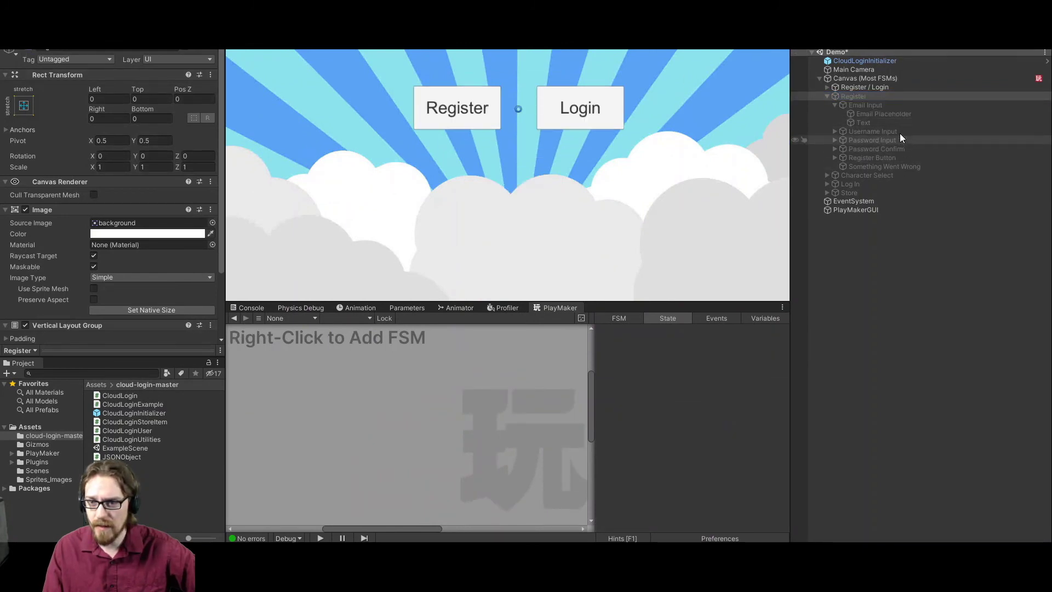
{"action": "left_click", "coordinate": [829, 104]}
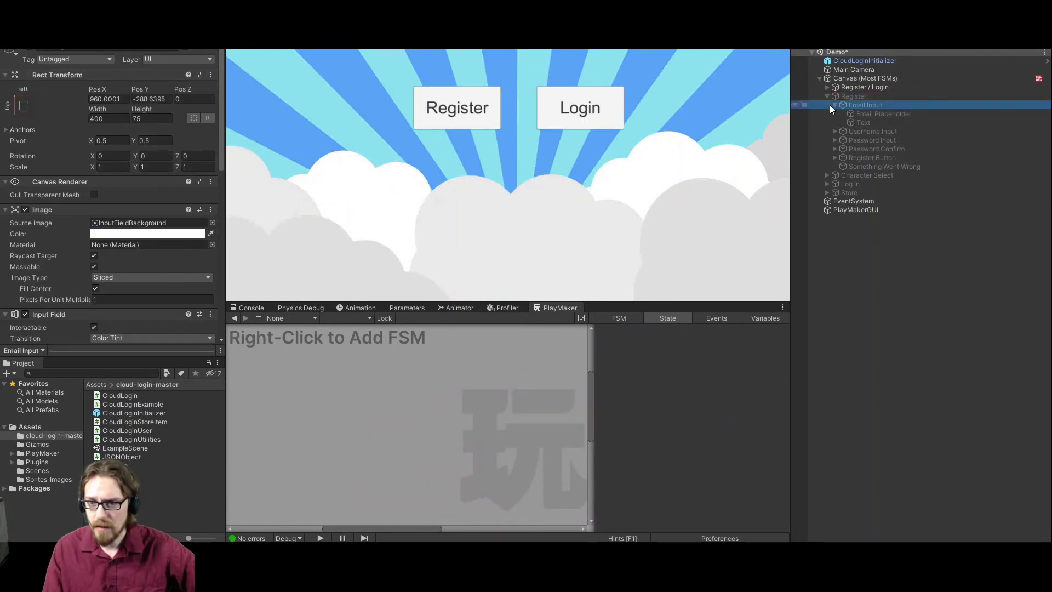
{"action": "left_click", "coordinate": [823, 95]}
{"action": "left_click", "coordinate": [826, 96]}
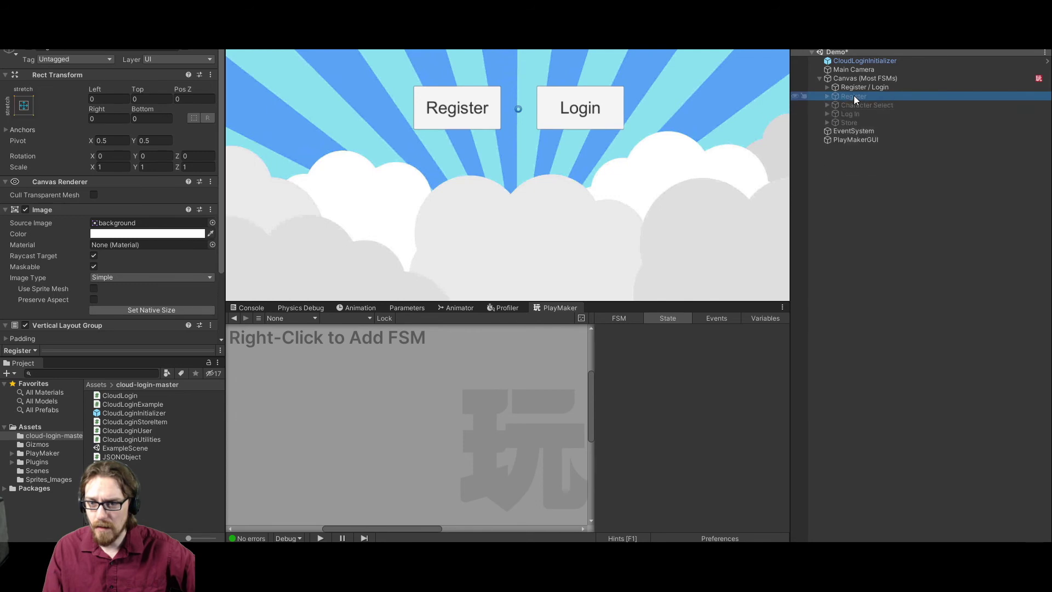
{"action": "left_click", "coordinate": [850, 113]}
{"action": "left_click", "coordinate": [25, 47]}
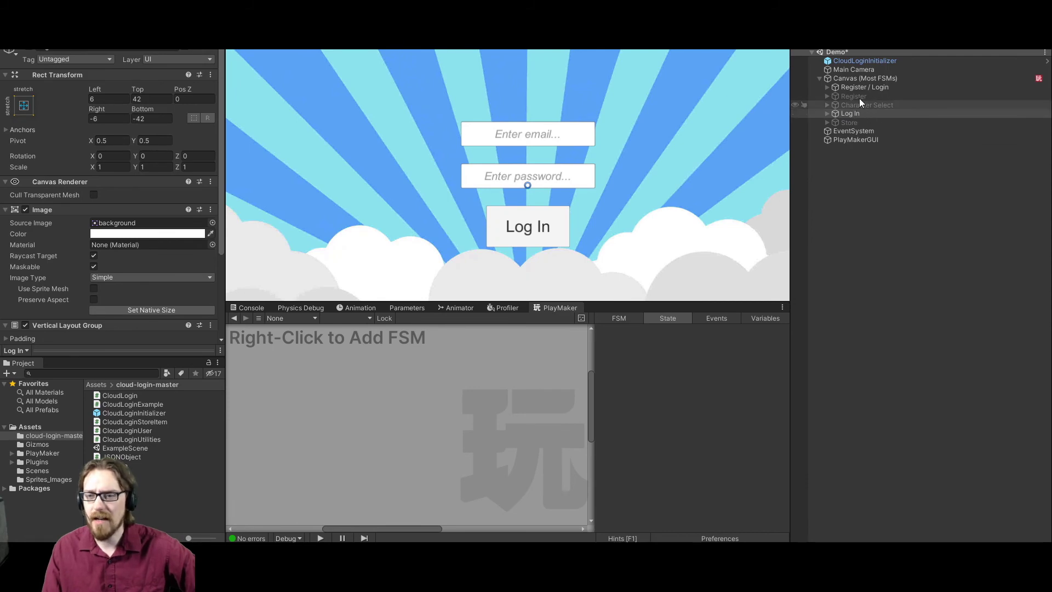
{"action": "left_click", "coordinate": [865, 79]}
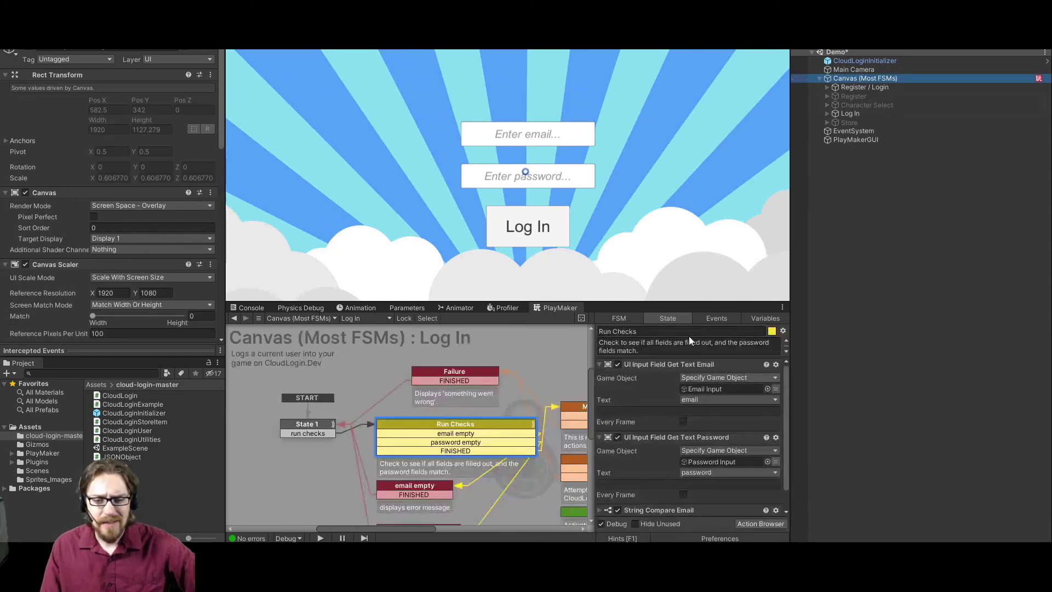
Maximize the Log In FSM graph and inspect its email empty, password empty and Run Checks states.
{"action": "left_click", "coordinate": [560, 310]}
{"action": "right_click", "coordinate": [560, 310]}
{"action": "left_click", "coordinate": [587, 311]}
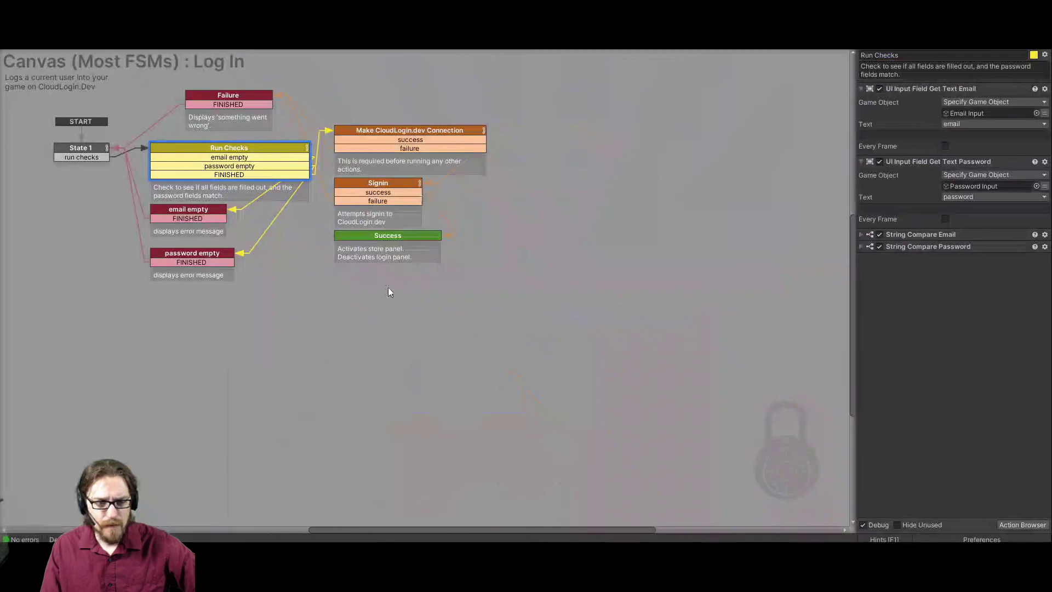
{"action": "left_click", "coordinate": [193, 214]}
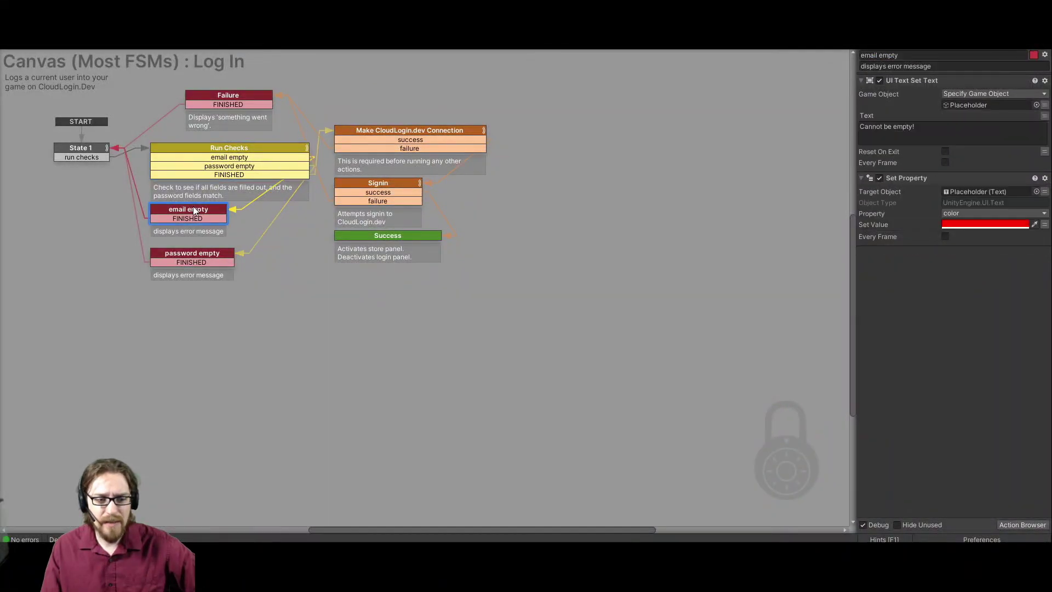
{"action": "left_click", "coordinate": [199, 250]}
{"action": "left_click", "coordinate": [280, 156]}
Set the Make CloudLogin.dev Connection Game ID to 10 and paste the new API token into Game Token.
{"action": "left_click", "coordinate": [381, 129]}
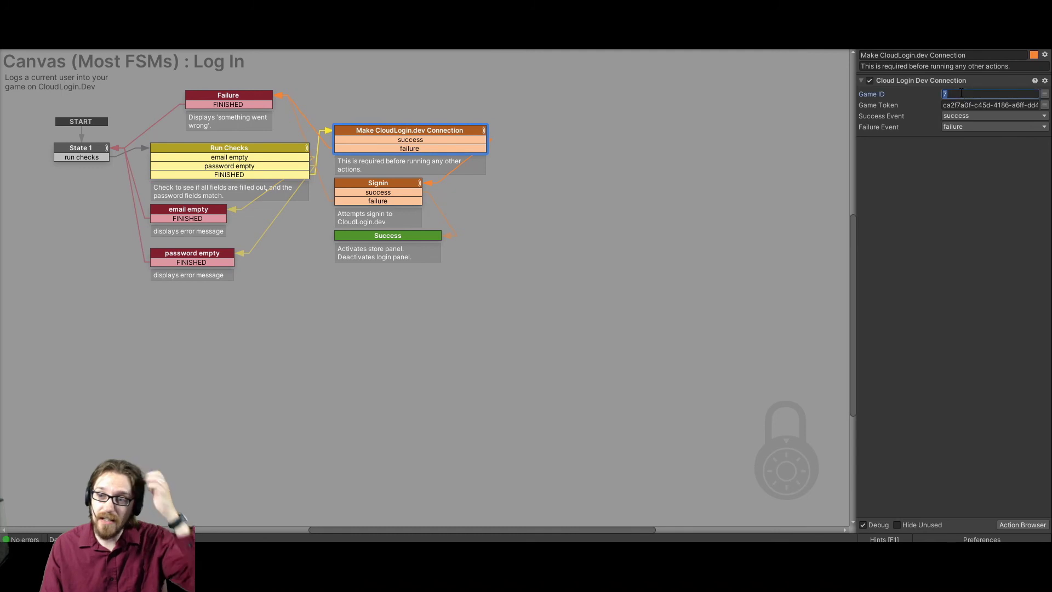
{"action": "type", "text": "10"}
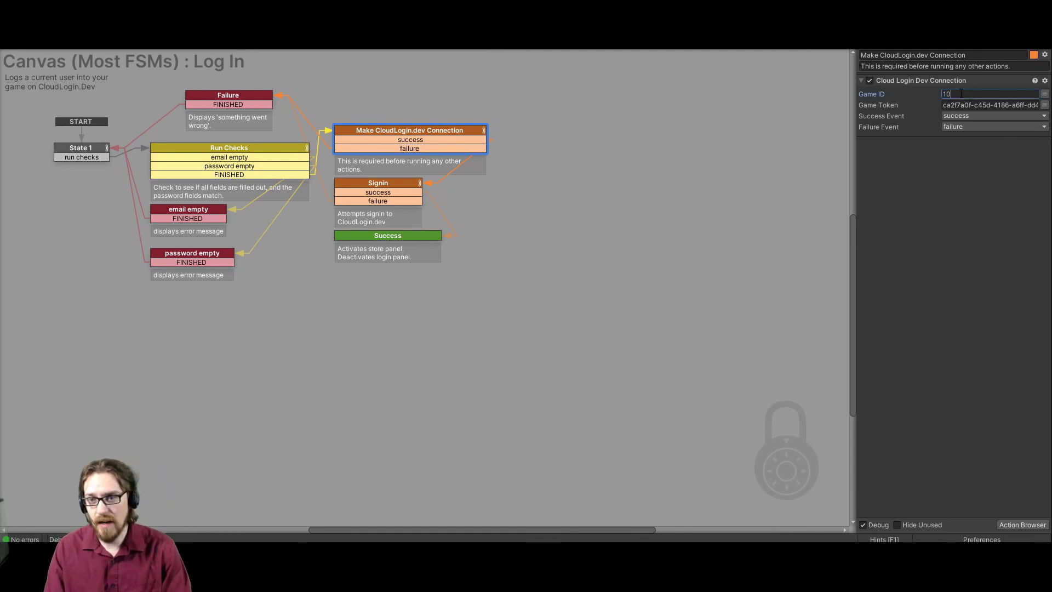
{"action": "double_click", "coordinate": [968, 105]}
{"action": "key", "text": "ctrl+v"}
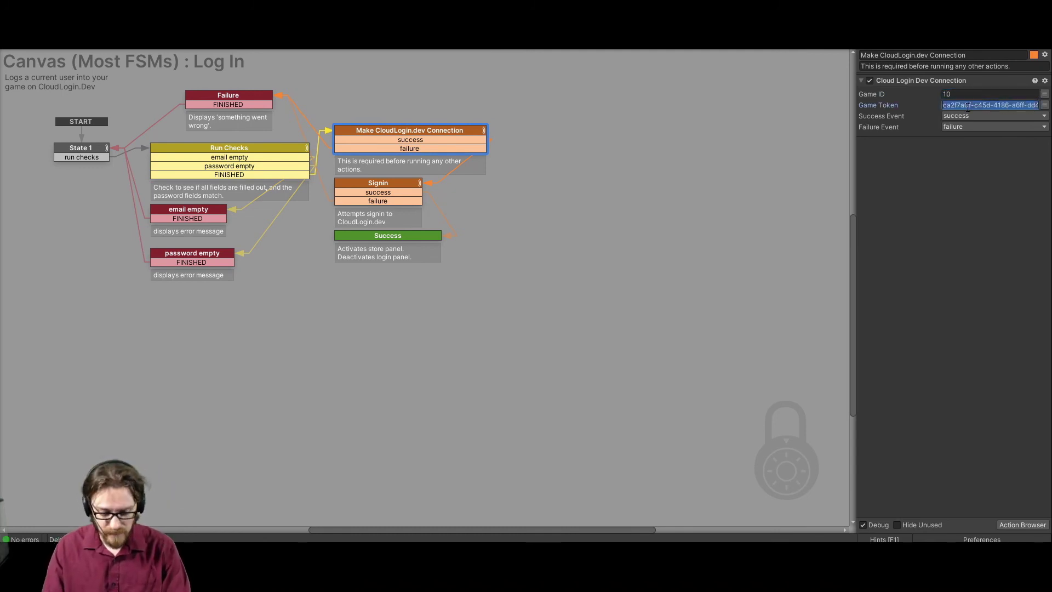
{"action": "key", "text": "alt+Tab"}
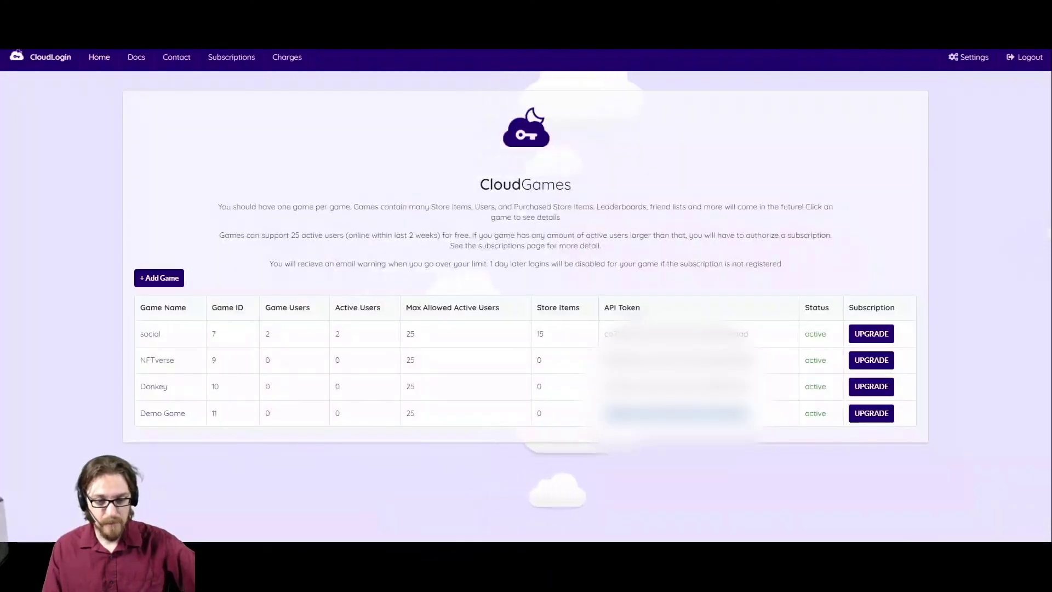
{"action": "key", "text": "alt+Tab"}
Change the Log In connection's Game ID to 11, then inspect the Signin state.
{"action": "left_click", "coordinate": [978, 94]}
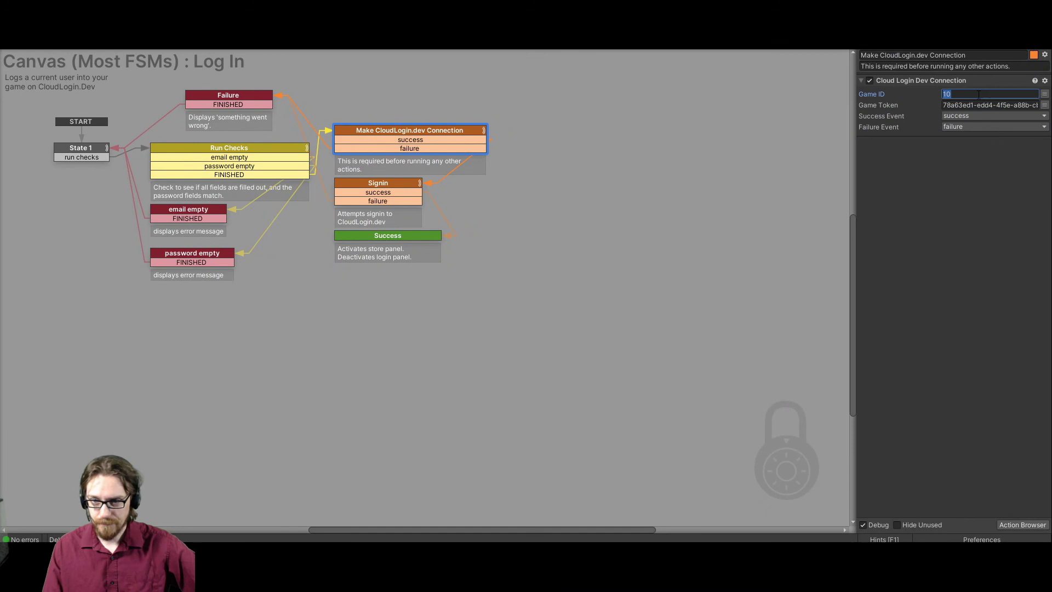
{"action": "type", "text": "1"}
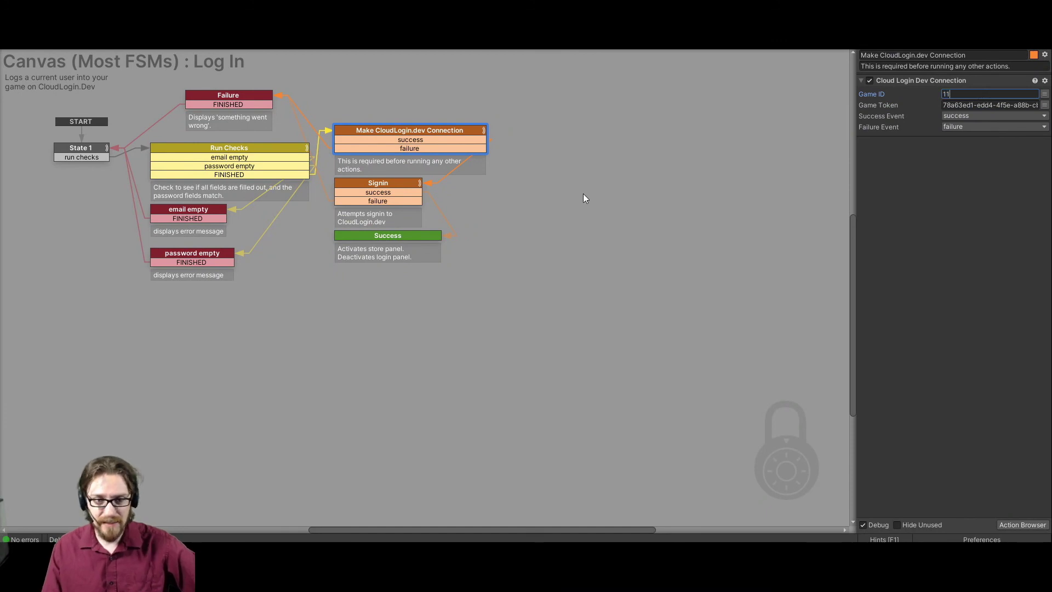
{"action": "left_click", "coordinate": [370, 189]}
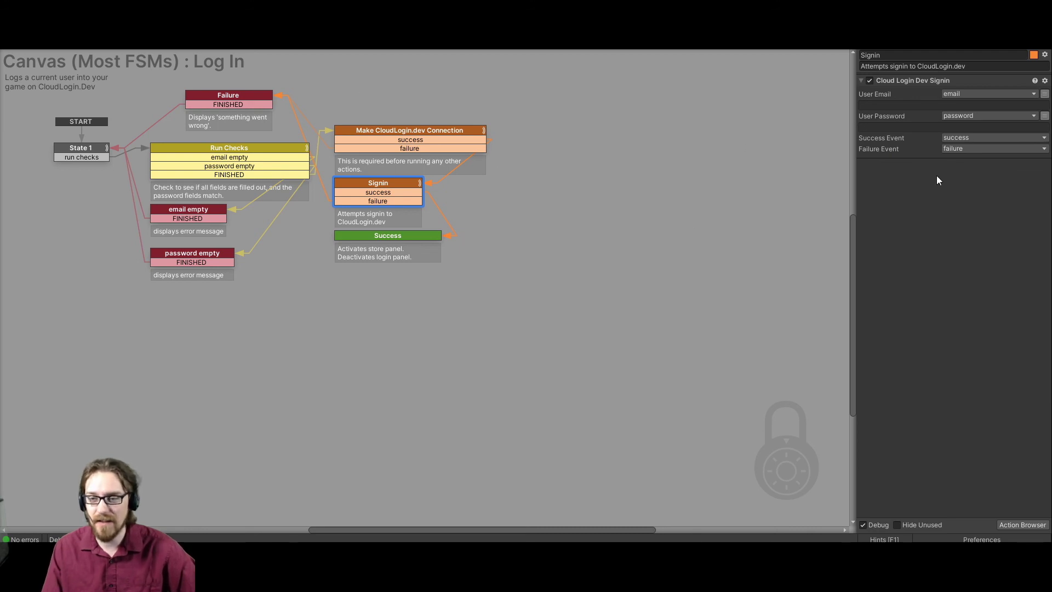
{"action": "left_click", "coordinate": [425, 234]}
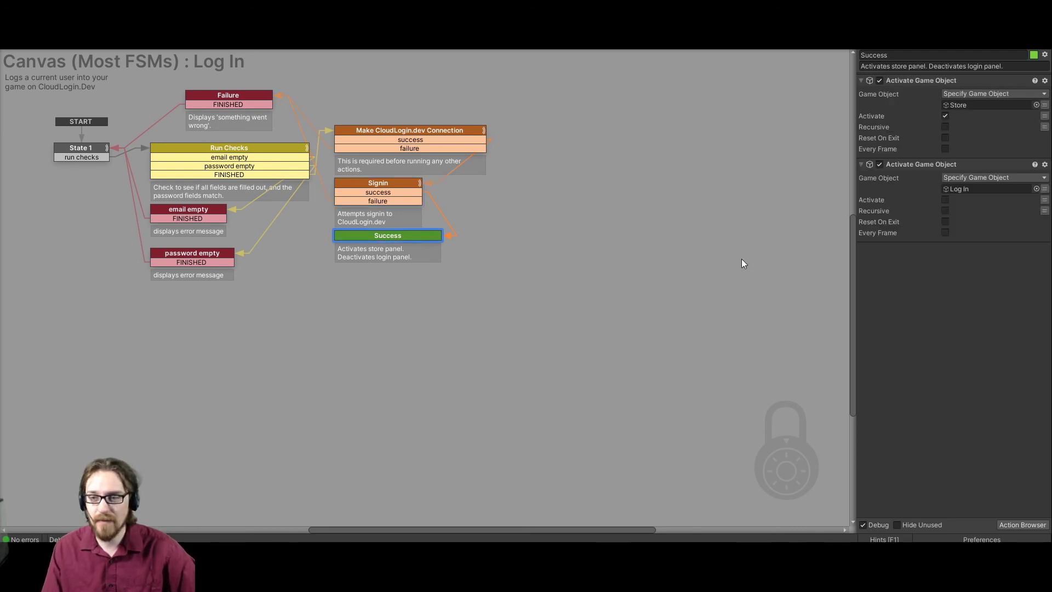
{"action": "left_click", "coordinate": [354, 185]}
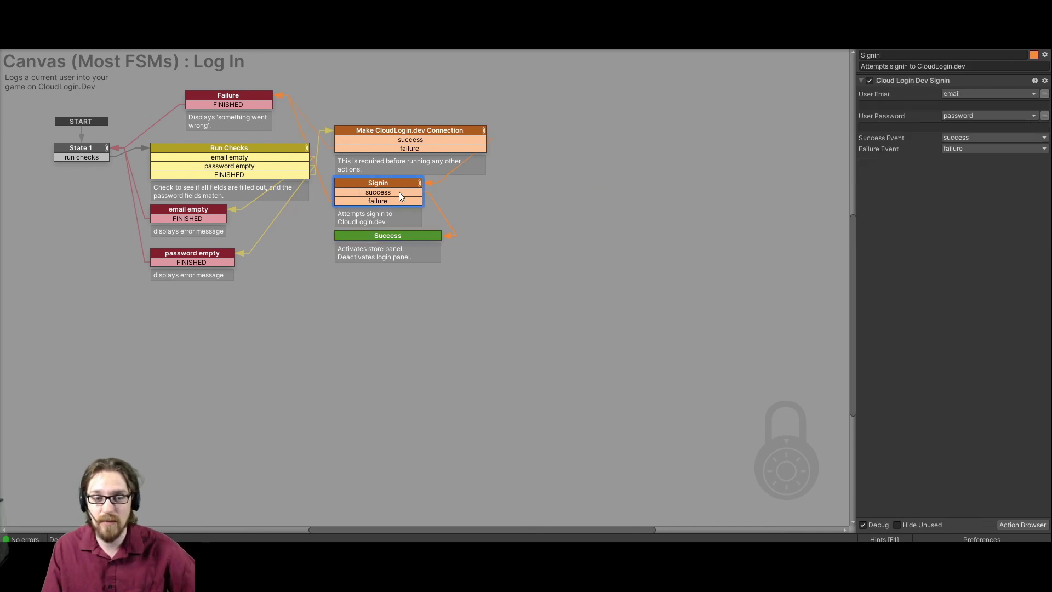
{"action": "left_click", "coordinate": [241, 100]}
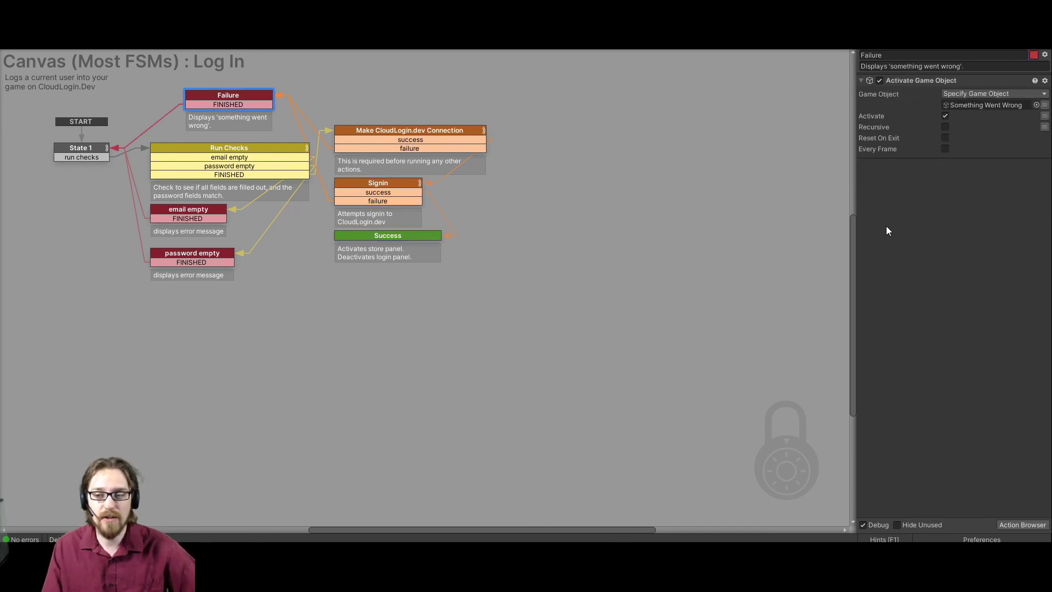
{"action": "left_click", "coordinate": [383, 190]}
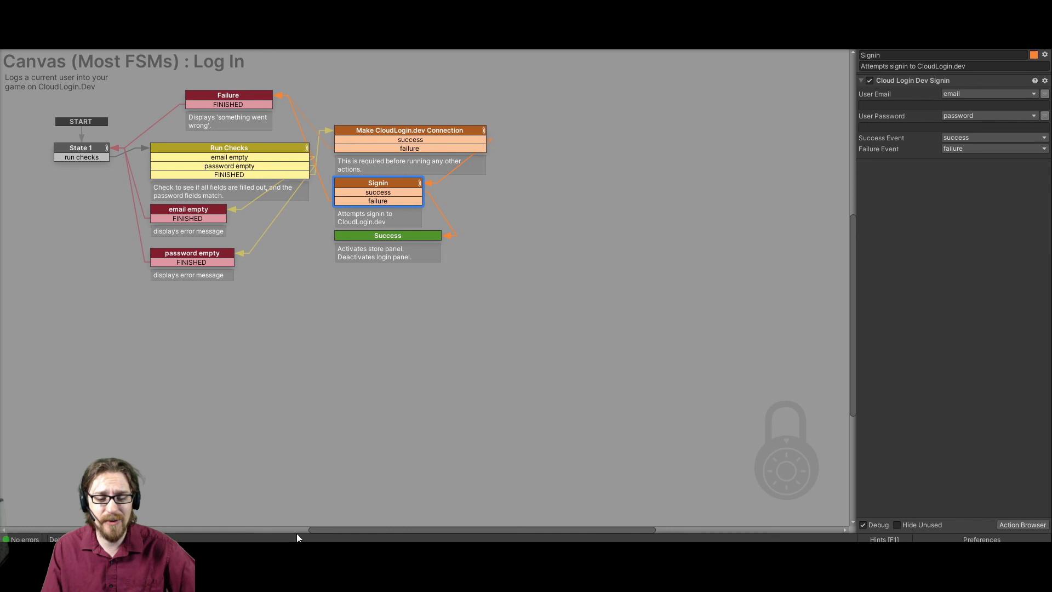
{"action": "mouse_move", "coordinate": [297, 537]}
{"action": "left_click", "coordinate": [421, 509]}
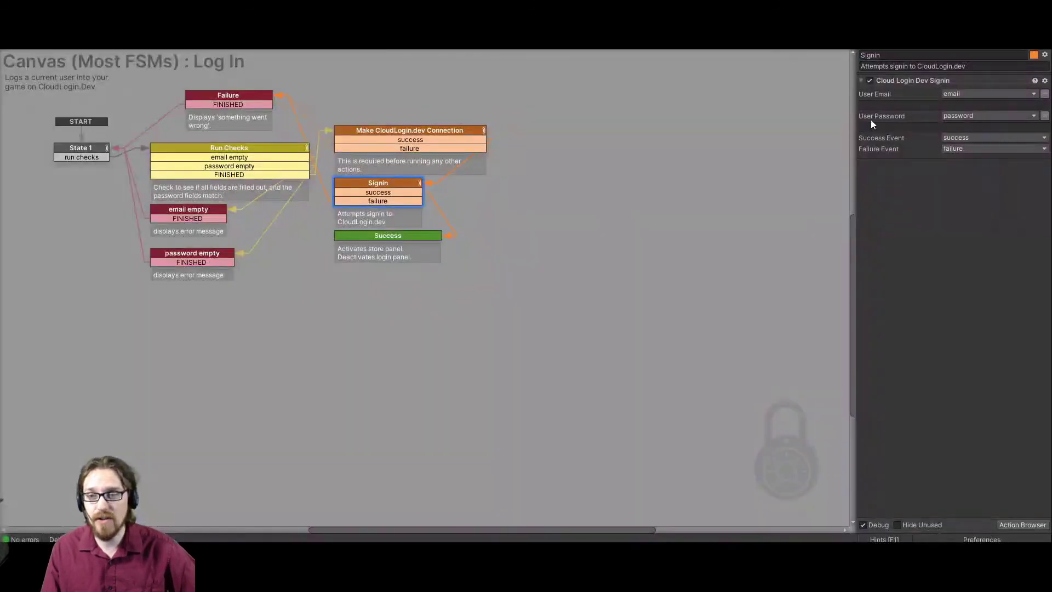
Restore the full Unity editor layout and switch the PlayMaker editor to the Register New User FSM.
{"action": "right_click", "coordinate": [47, 51]}
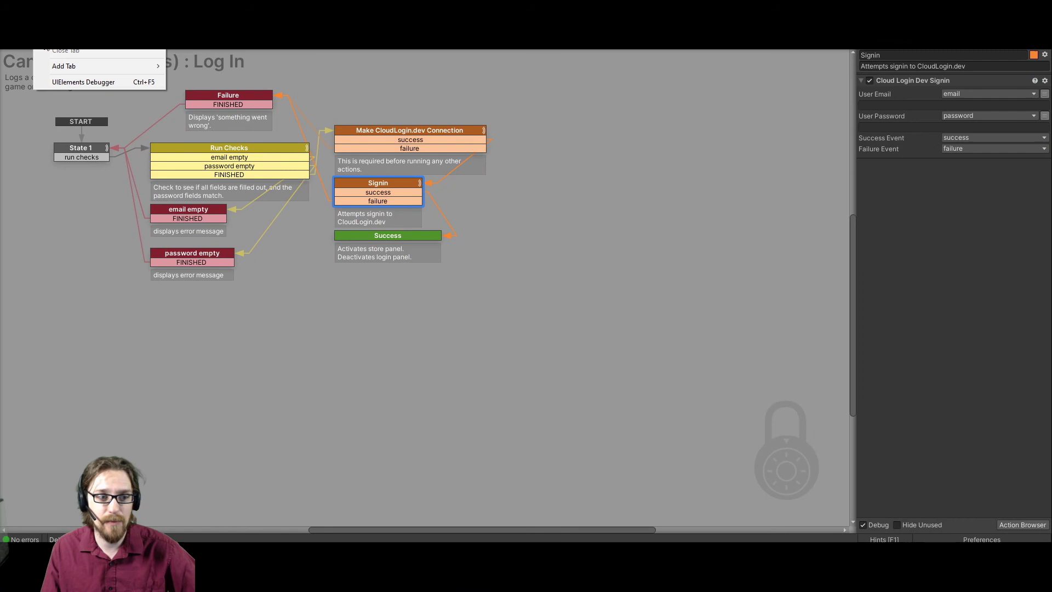
{"action": "left_click", "coordinate": [60, 64]}
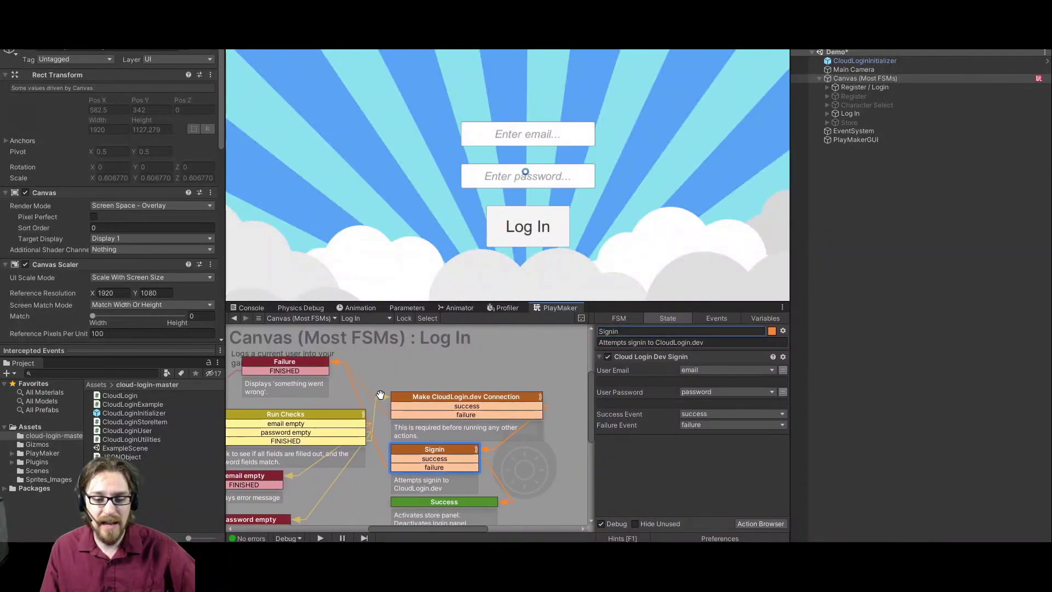
{"action": "left_click", "coordinate": [370, 317]}
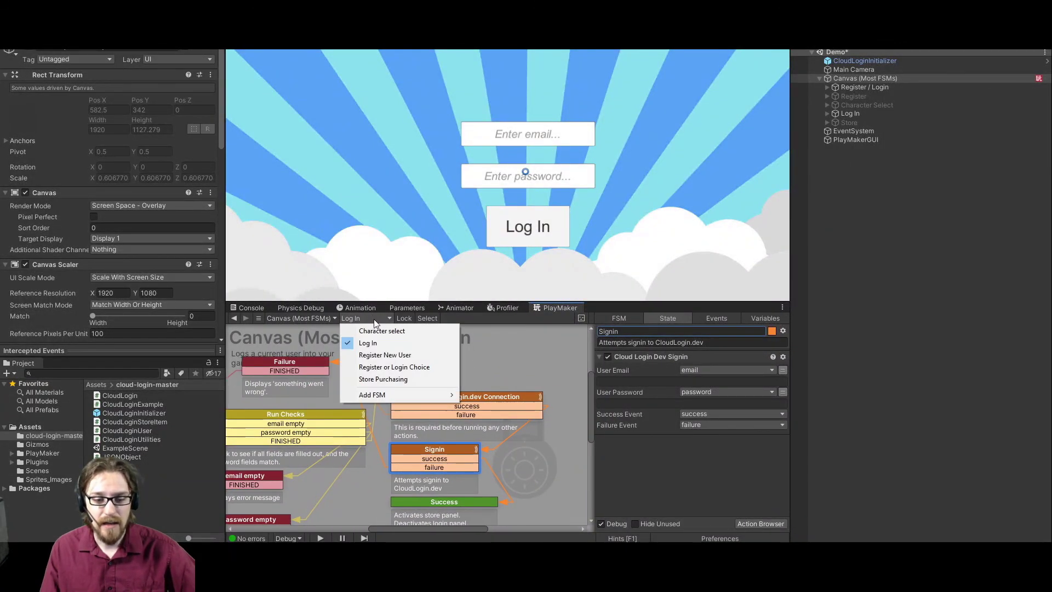
{"action": "left_click", "coordinate": [385, 355]}
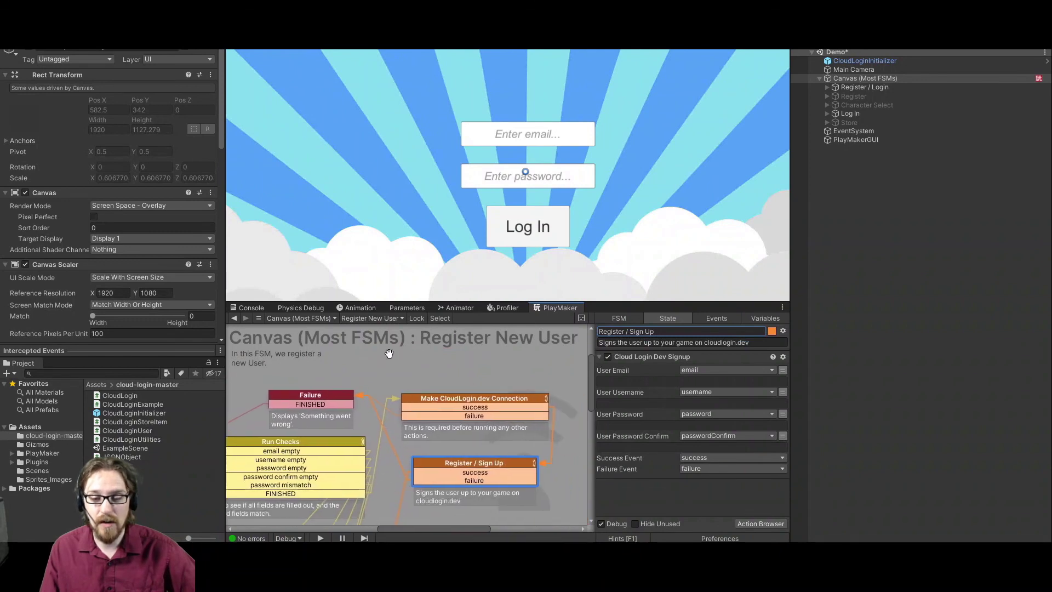